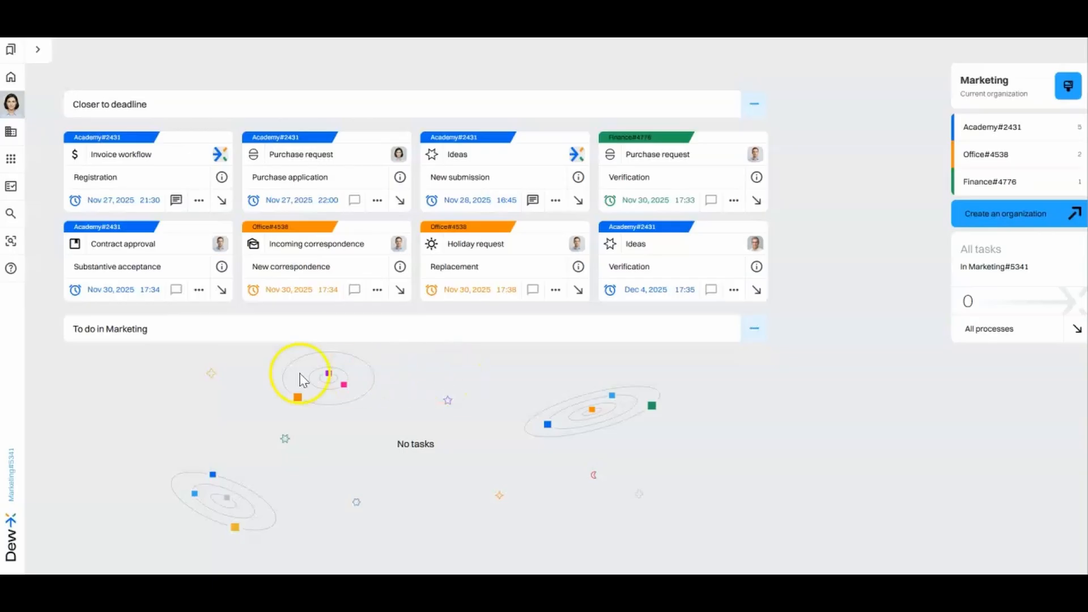
Step: Create a new process that starts without a document
{"action": "left_click", "coordinate": [13, 158]}
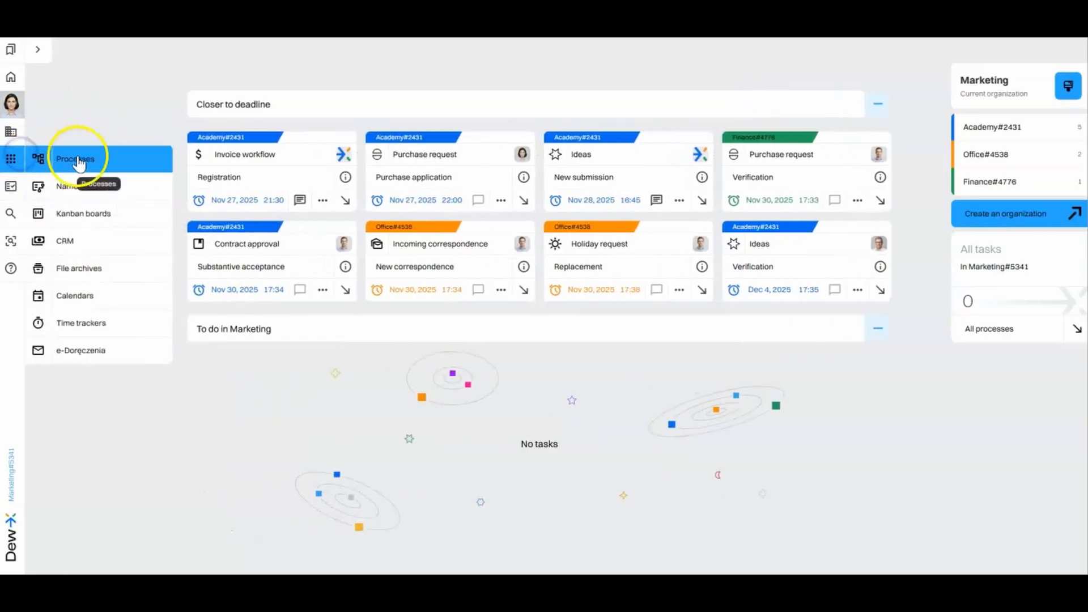
{"action": "left_click", "coordinate": [77, 158]}
{"action": "left_click", "coordinate": [82, 185]}
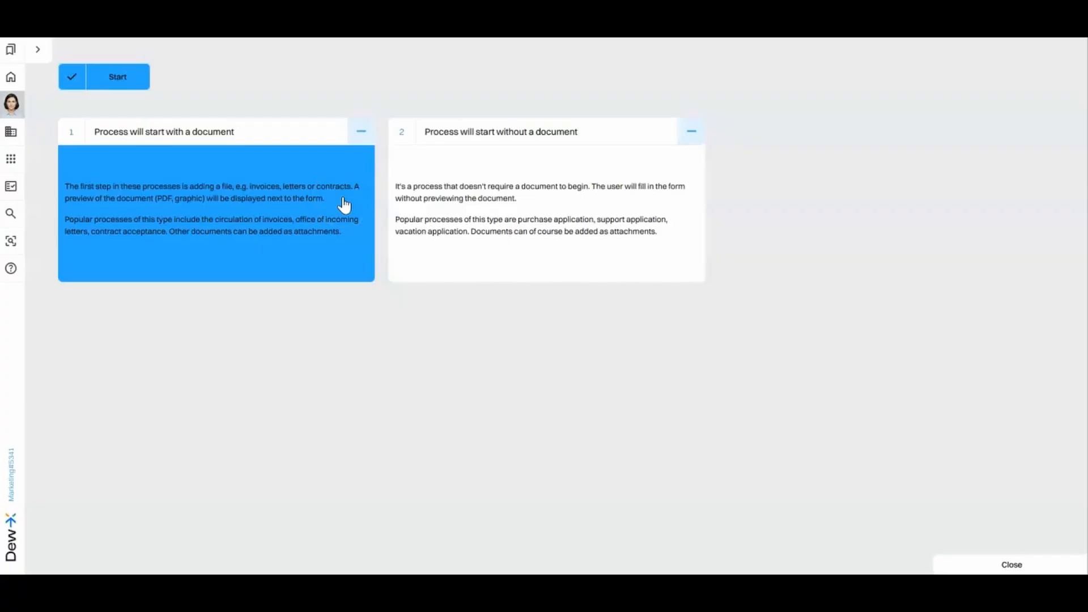
{"action": "left_click", "coordinate": [403, 201]}
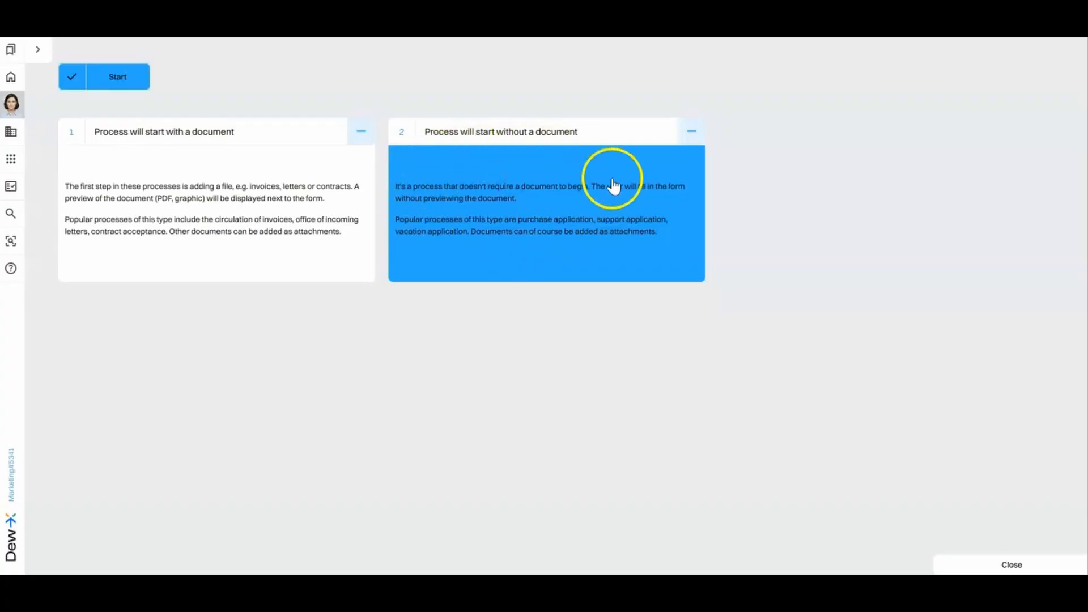
{"action": "left_click", "coordinate": [563, 271]}
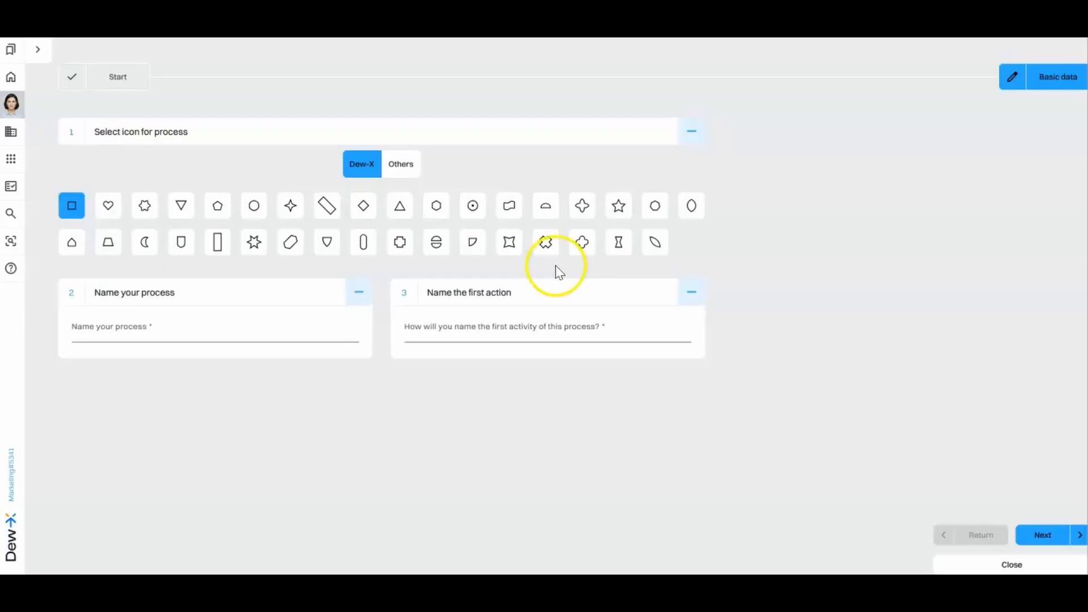
Step: Give the process the spiky multi-pointed star icon, name it Holiday request, and name its first activity Holiday request form
{"action": "left_click", "coordinate": [254, 250]}
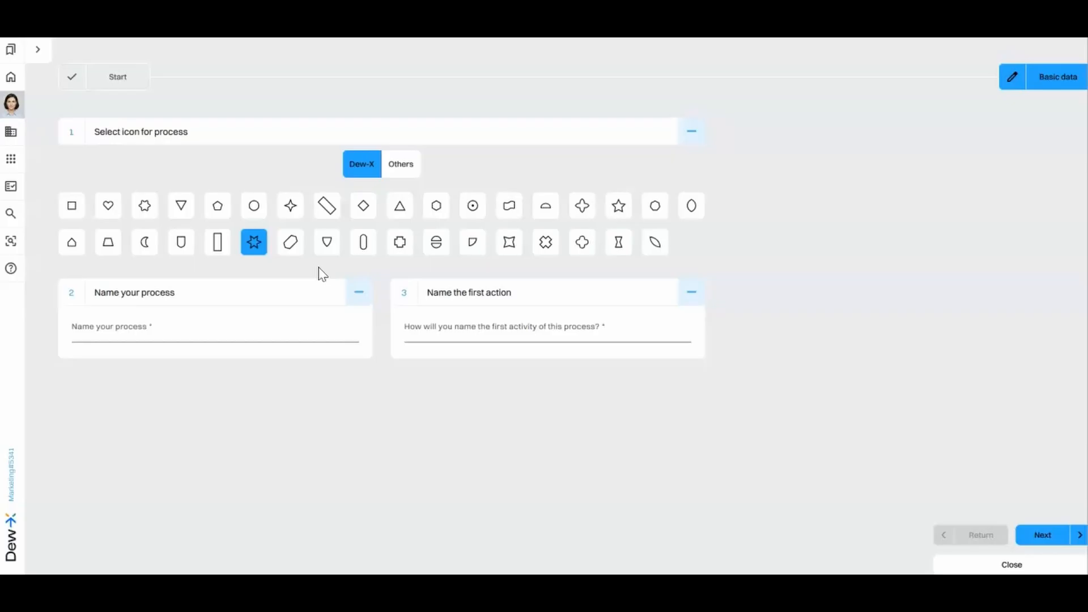
{"action": "left_click", "coordinate": [178, 326]}
{"action": "type", "text": "Holiday re"}
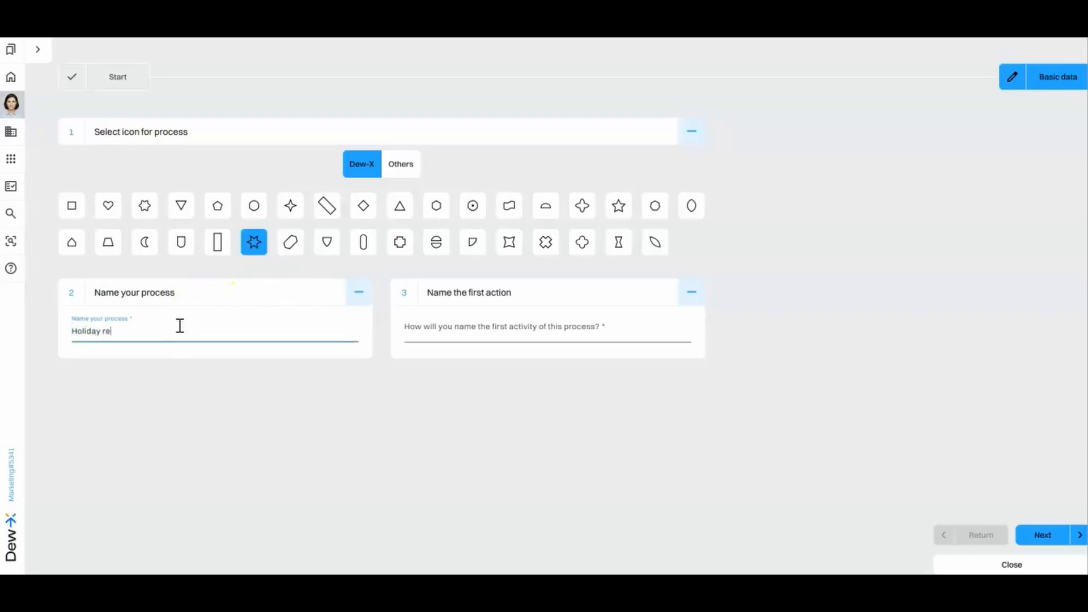
{"action": "type", "text": "quest"}
{"action": "left_click", "coordinate": [486, 328]}
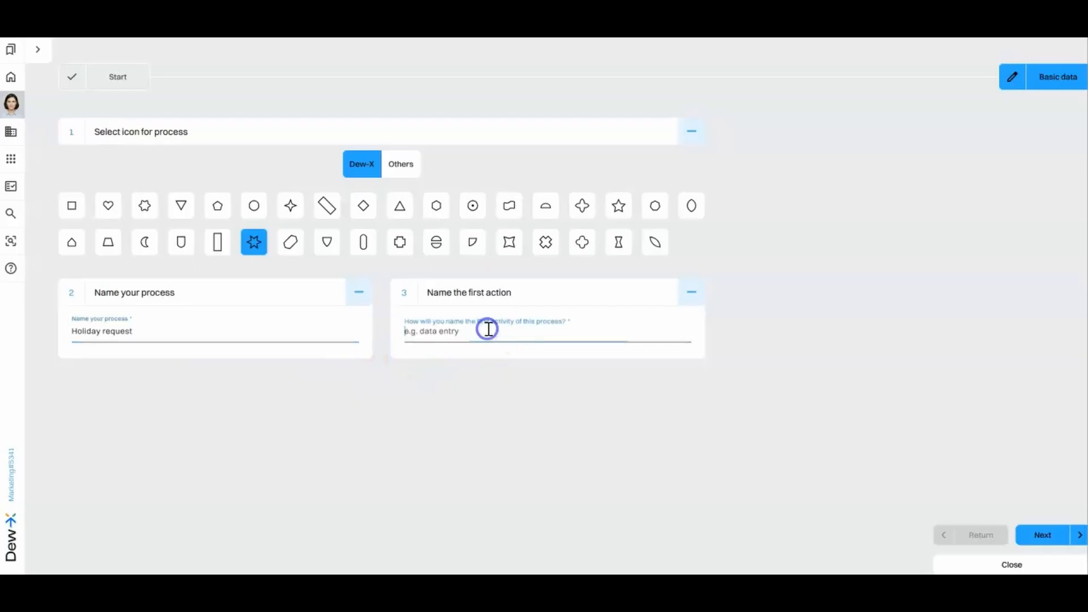
{"action": "type", "text": "Holiday req"}
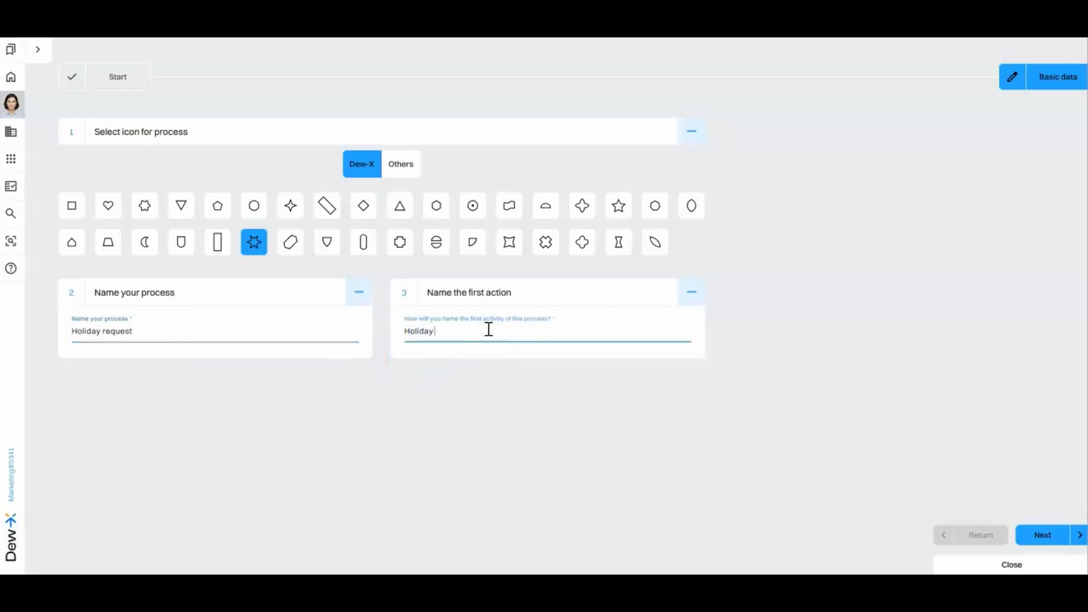
{"action": "type", "text": "uest form"}
{"action": "left_click", "coordinate": [1053, 535]}
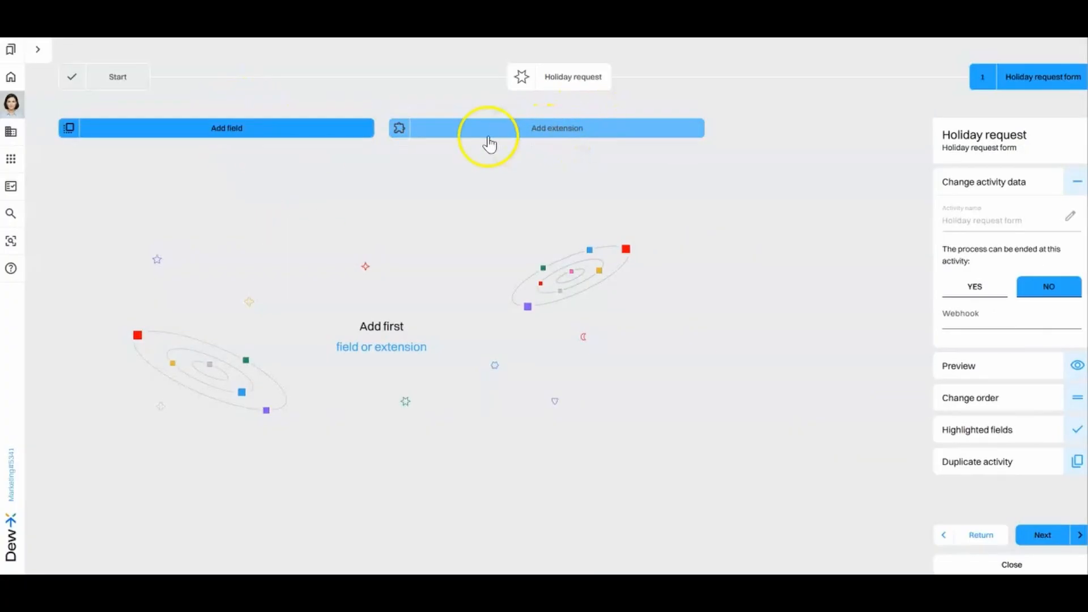
Step: Examine the field types and extension types available for the Holiday request form without adding any
{"action": "left_click", "coordinate": [272, 144]}
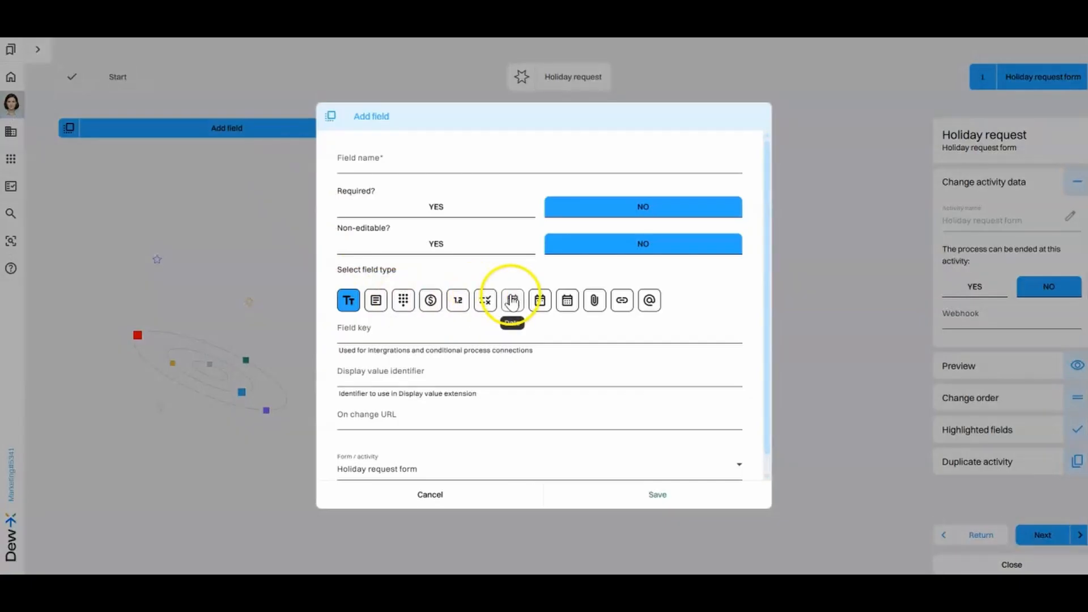
{"action": "left_click", "coordinate": [442, 494]}
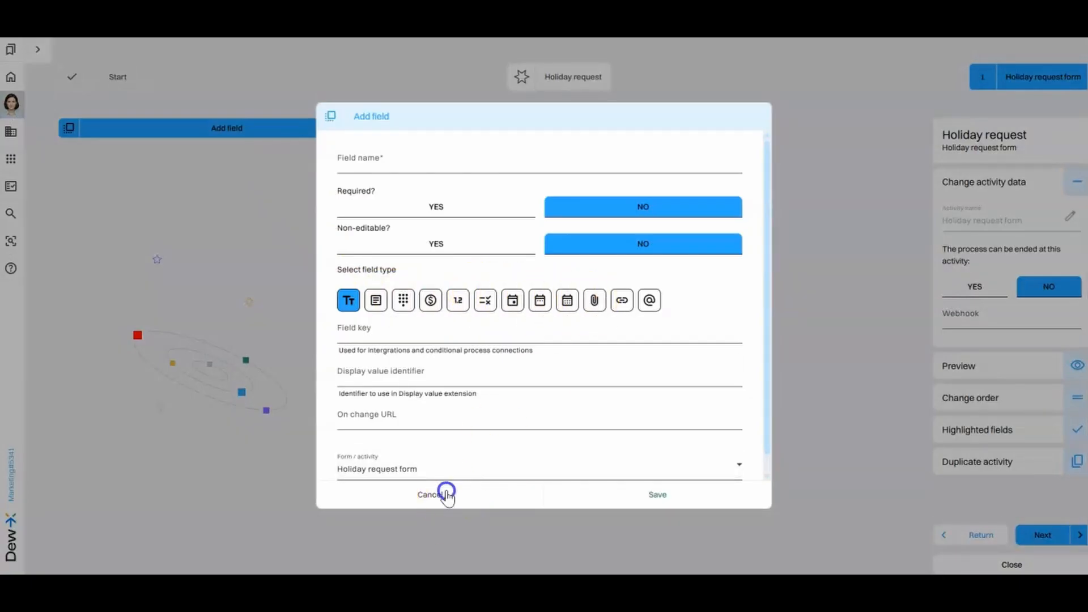
{"action": "left_click", "coordinate": [561, 128]}
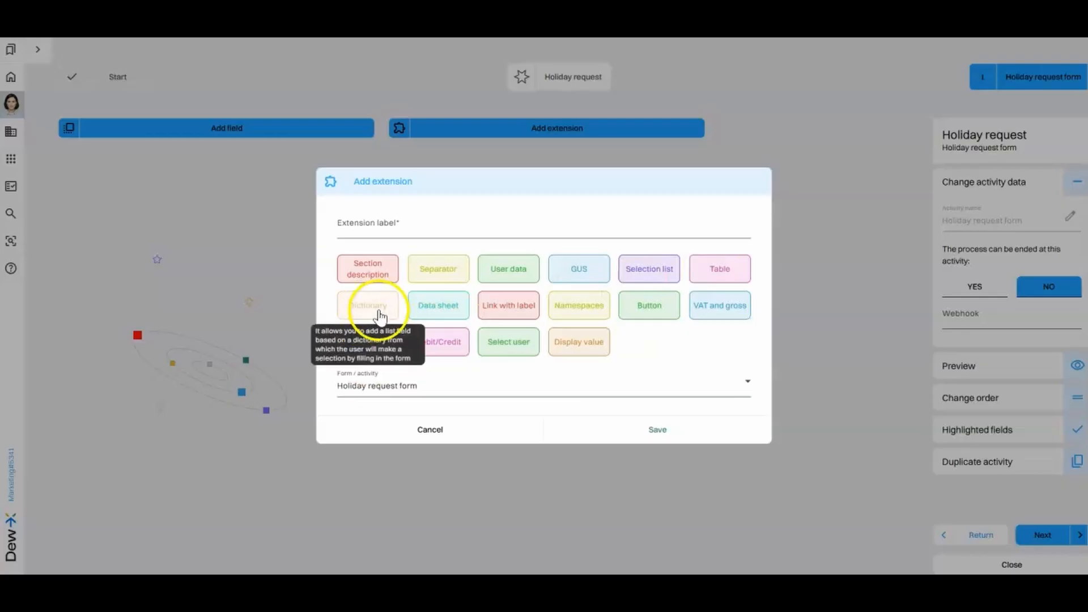
{"action": "left_click", "coordinate": [447, 428]}
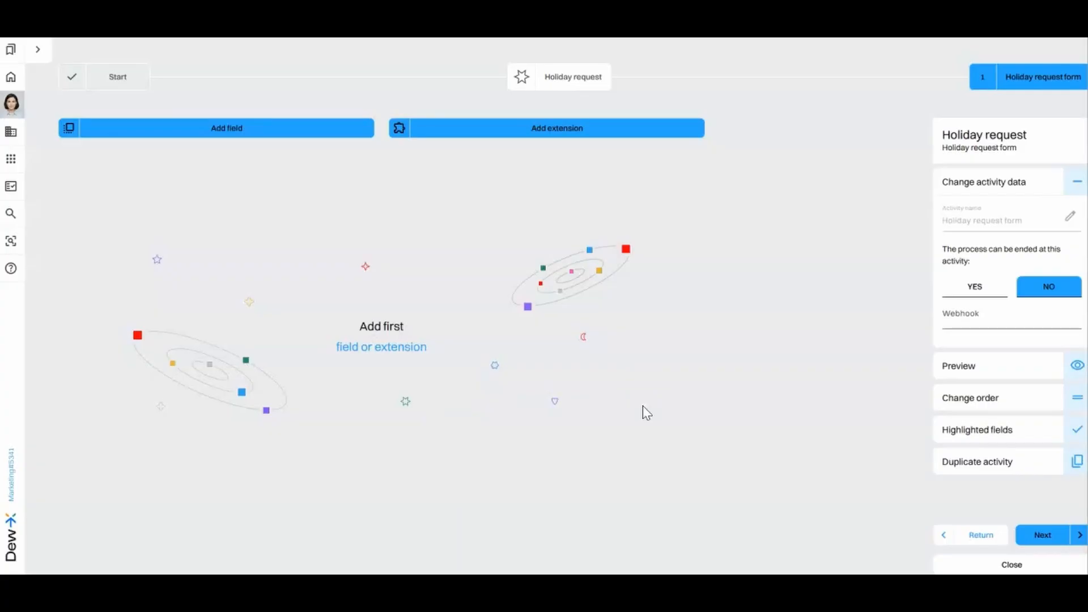
Step: Add a User data extension labelled User to the Holiday request form
{"action": "left_click", "coordinate": [543, 126]}
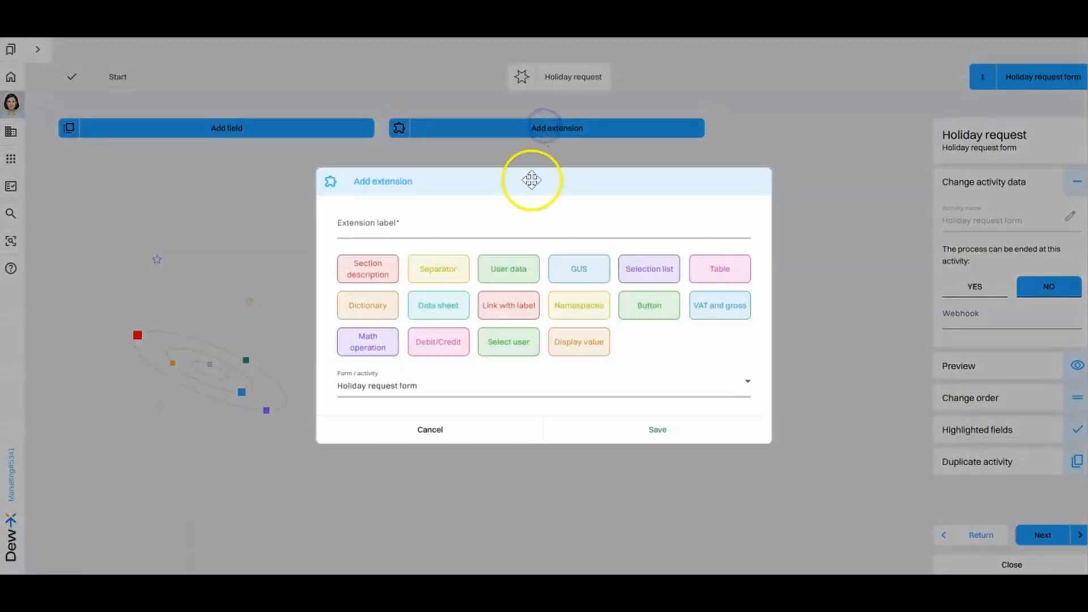
{"action": "left_click", "coordinate": [498, 227]}
{"action": "type", "text": "user"}
{"action": "left_click", "coordinate": [498, 258]}
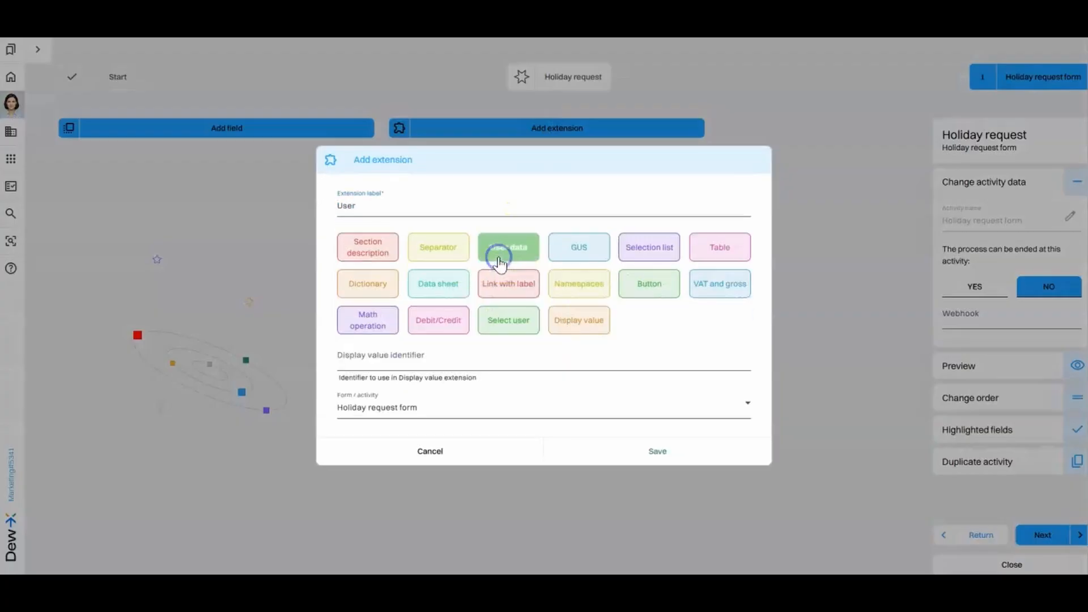
{"action": "left_click", "coordinate": [678, 452]}
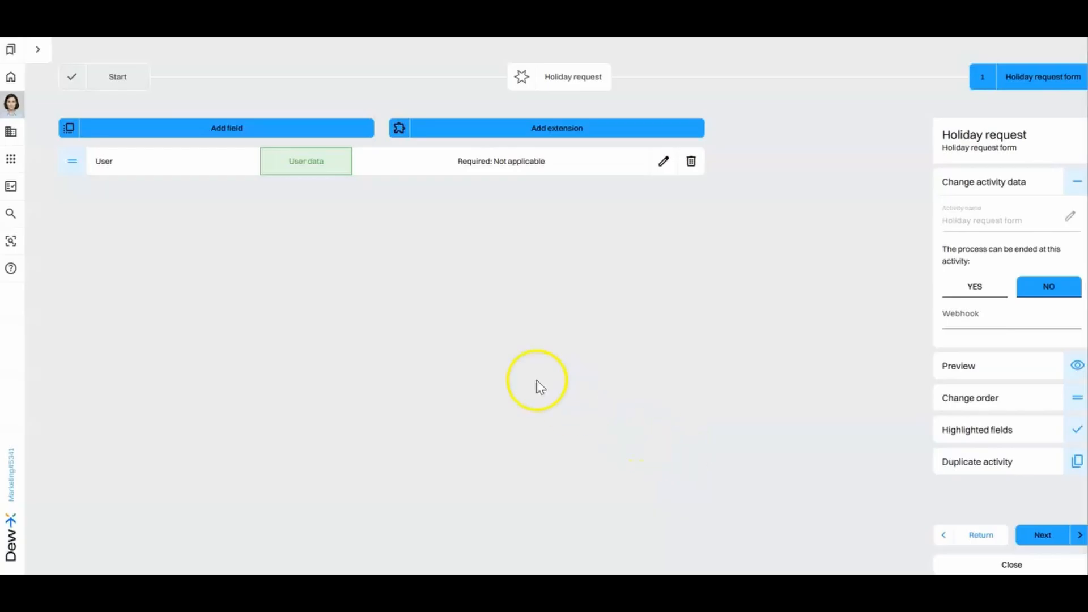
Step: Add a required text field named Position to the Holiday request form
{"action": "left_click", "coordinate": [267, 127]}
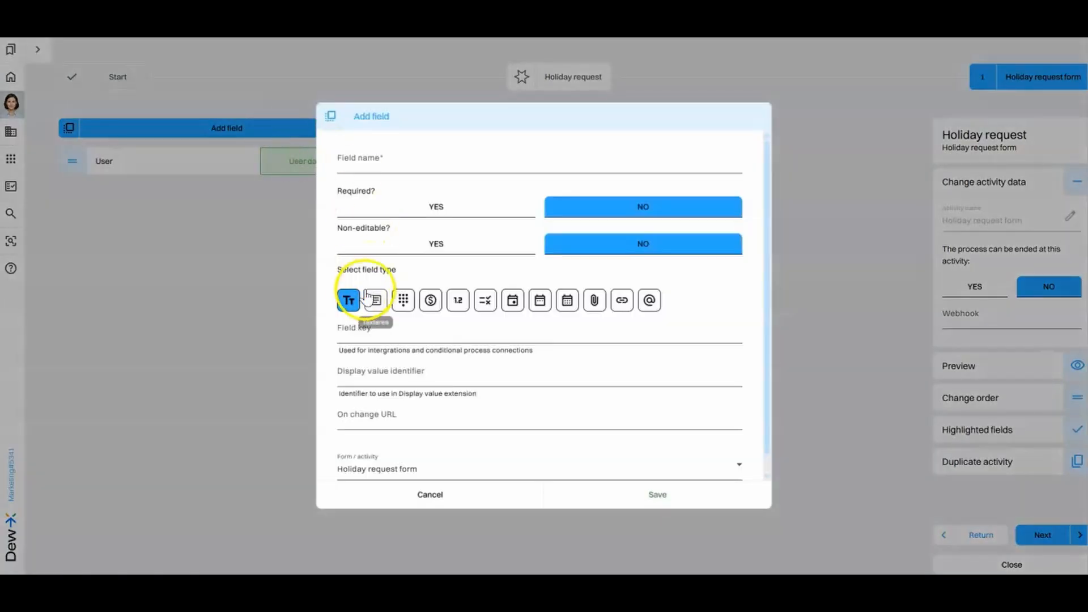
{"action": "left_click", "coordinate": [385, 160]}
{"action": "type", "text": "Po"}
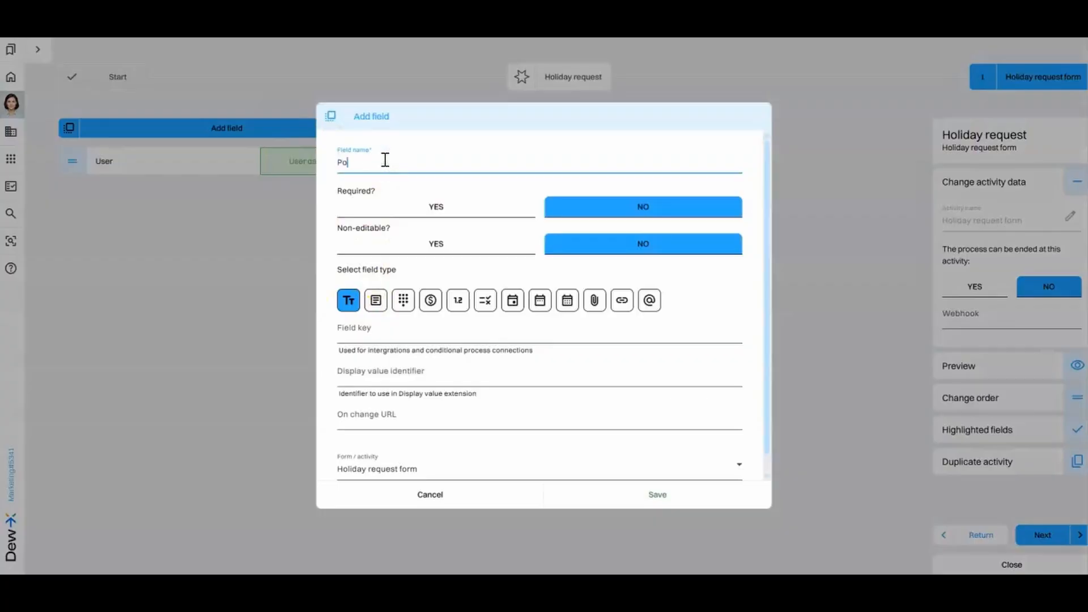
{"action": "type", "text": "sition"}
{"action": "left_click", "coordinate": [403, 204]}
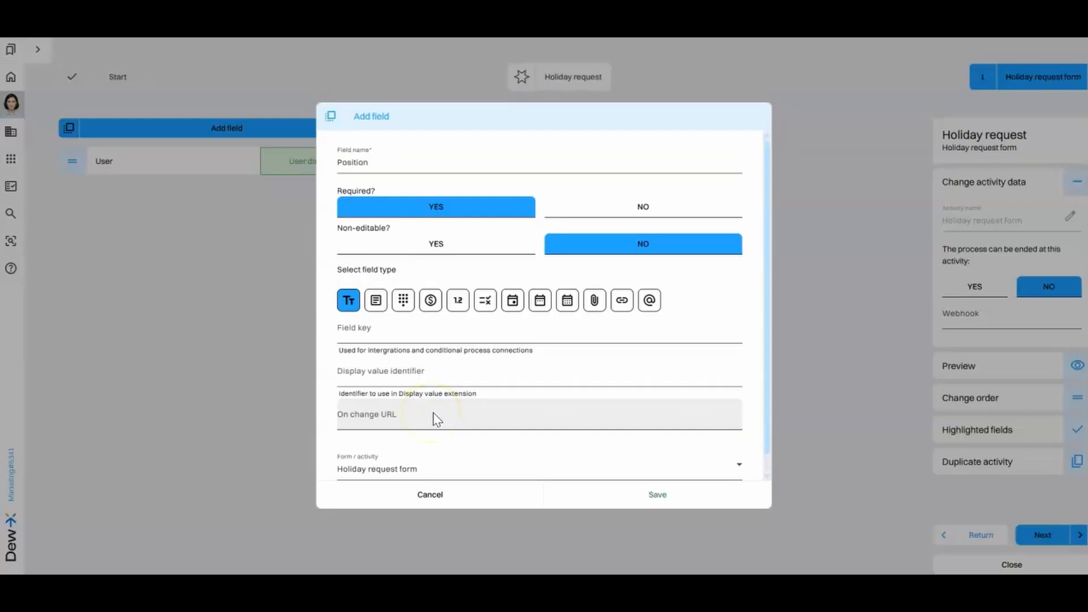
{"action": "left_click", "coordinate": [657, 496]}
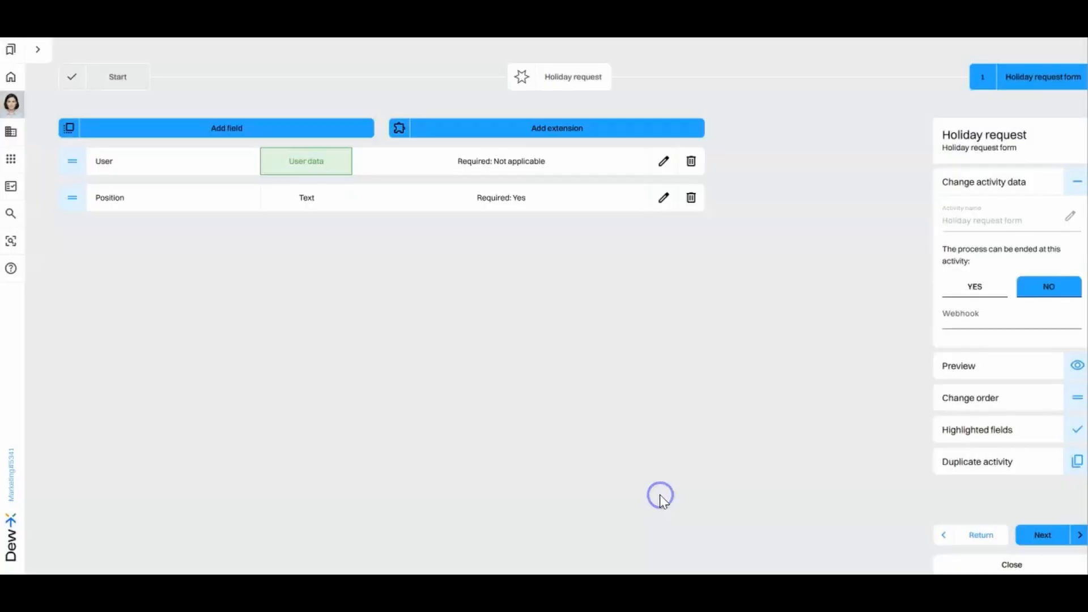
Step: Add a required field of type Date range, named Date range, to the form
{"action": "left_click", "coordinate": [236, 130]}
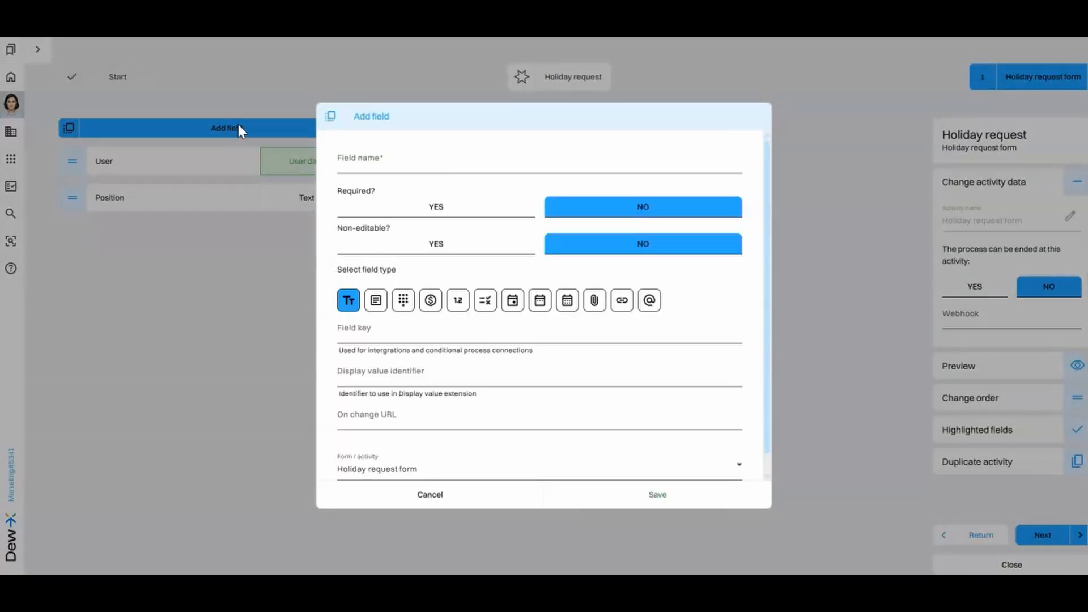
{"action": "left_click", "coordinate": [539, 299]}
{"action": "left_click", "coordinate": [462, 167]}
{"action": "type", "text": "D"}
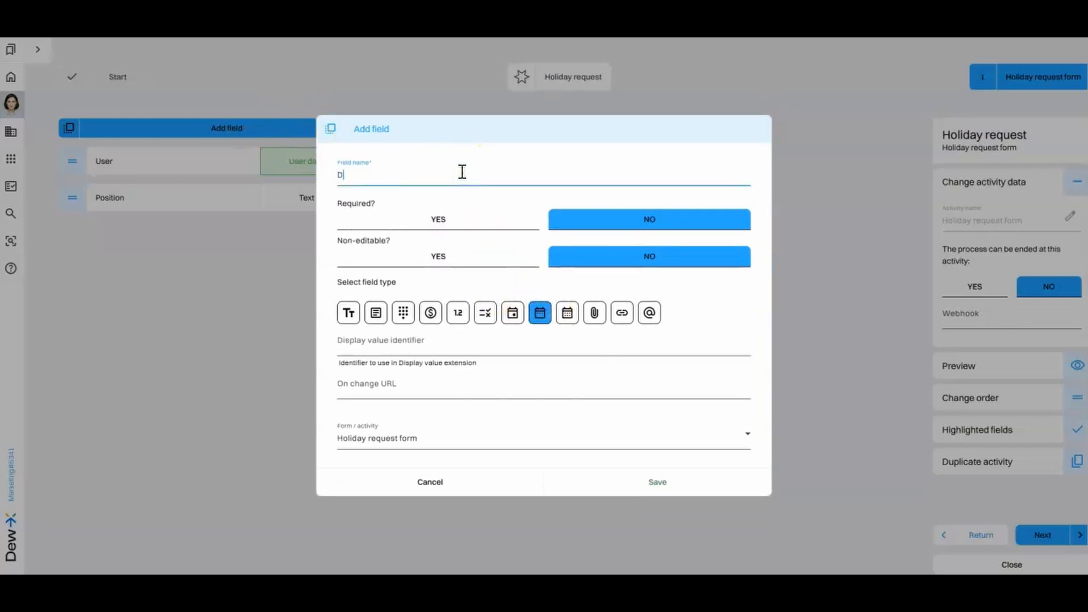
{"action": "type", "text": "ate range"}
{"action": "left_click", "coordinate": [438, 220]}
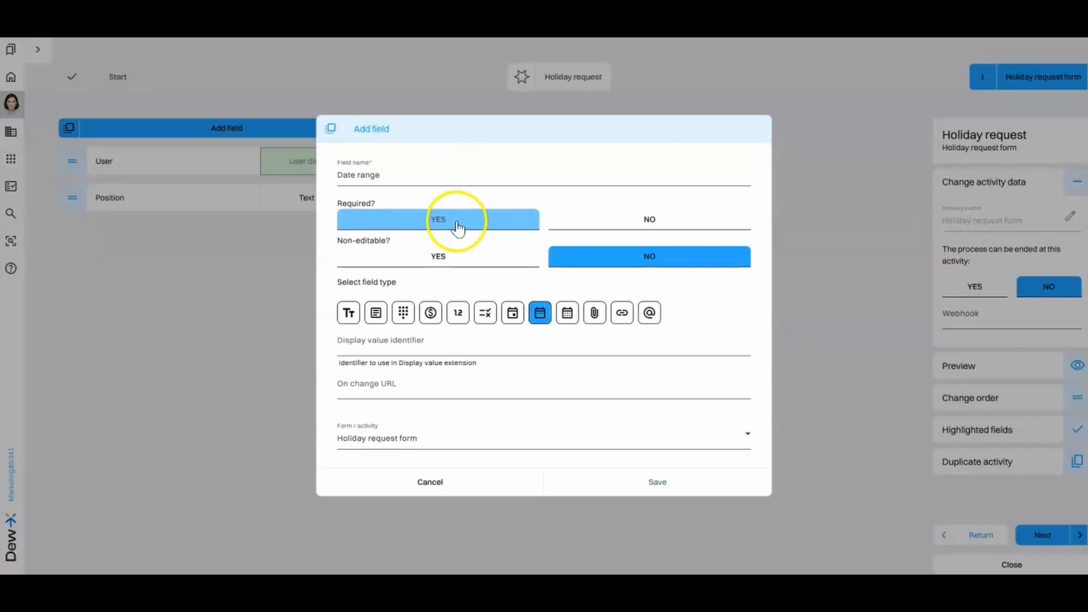
{"action": "left_click", "coordinate": [640, 483]}
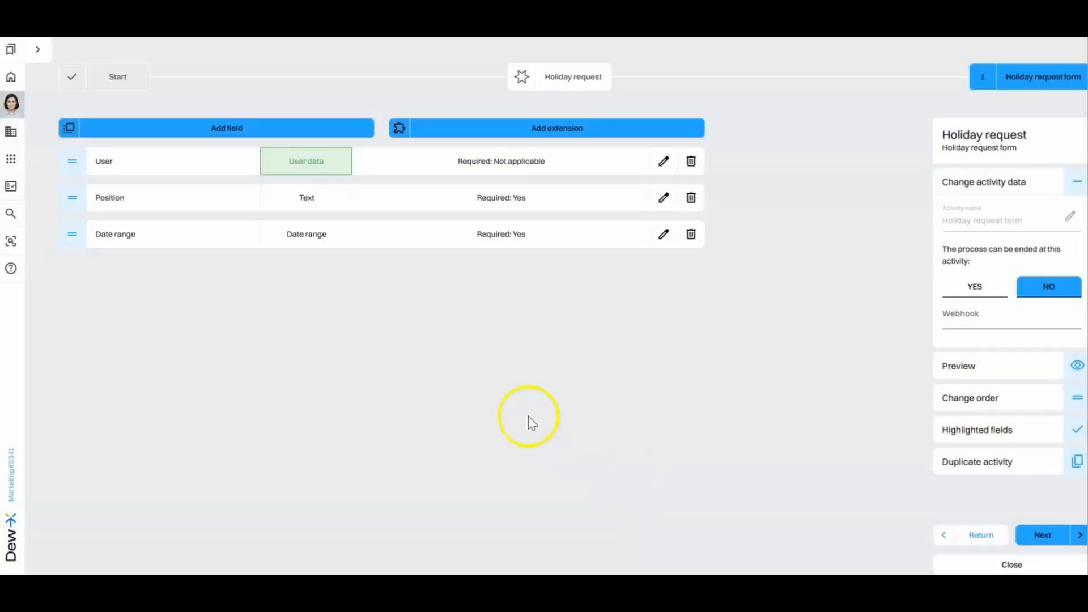
Step: Add an optional Textarea field named Comments to the form
{"action": "left_click", "coordinate": [195, 130]}
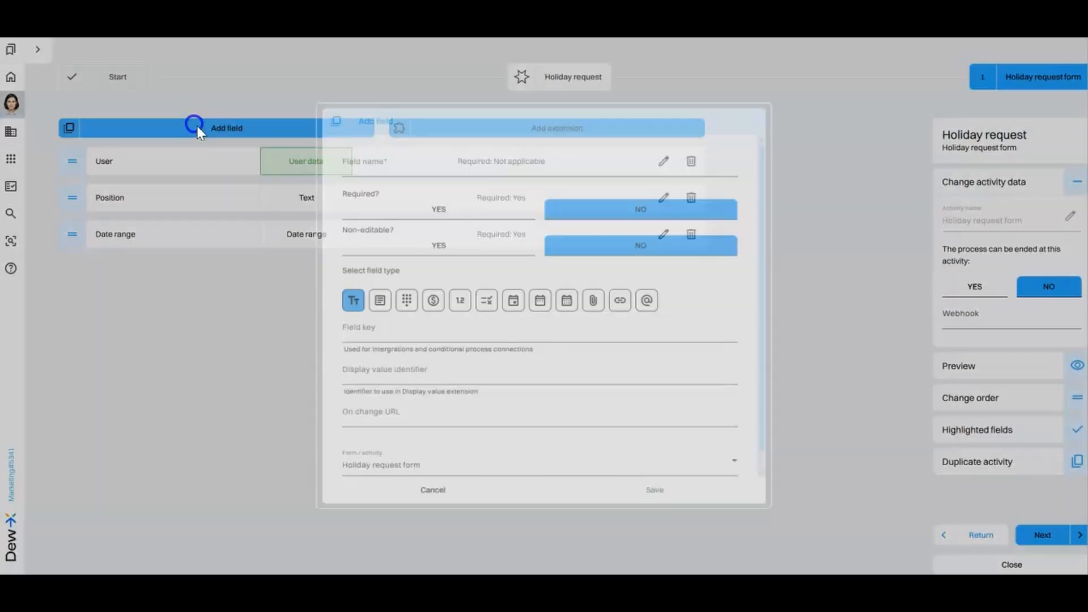
{"action": "left_click", "coordinate": [413, 161]}
{"action": "type", "text": "qomments"}
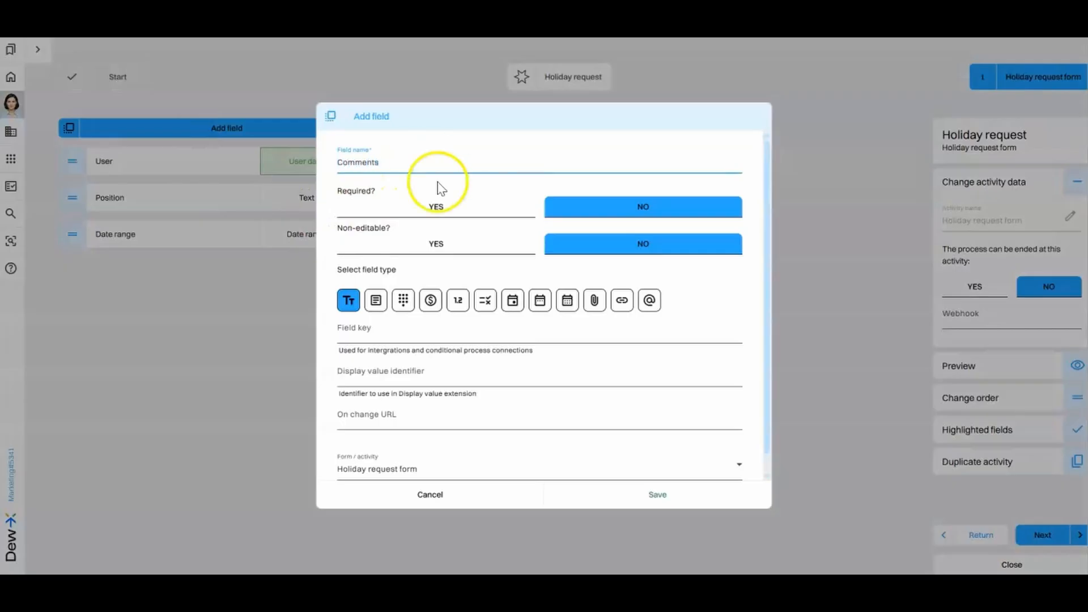
{"action": "left_click", "coordinate": [376, 300]}
{"action": "left_click", "coordinate": [664, 495]}
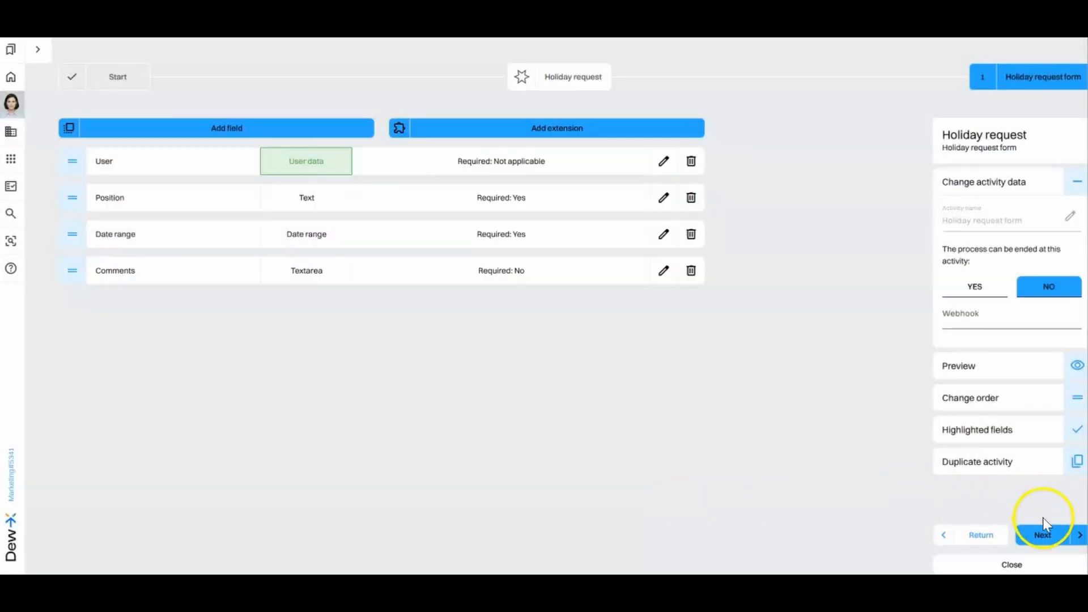
Step: Start another activity named Acceptance and set its number of retries to 1
{"action": "left_click", "coordinate": [1058, 540]}
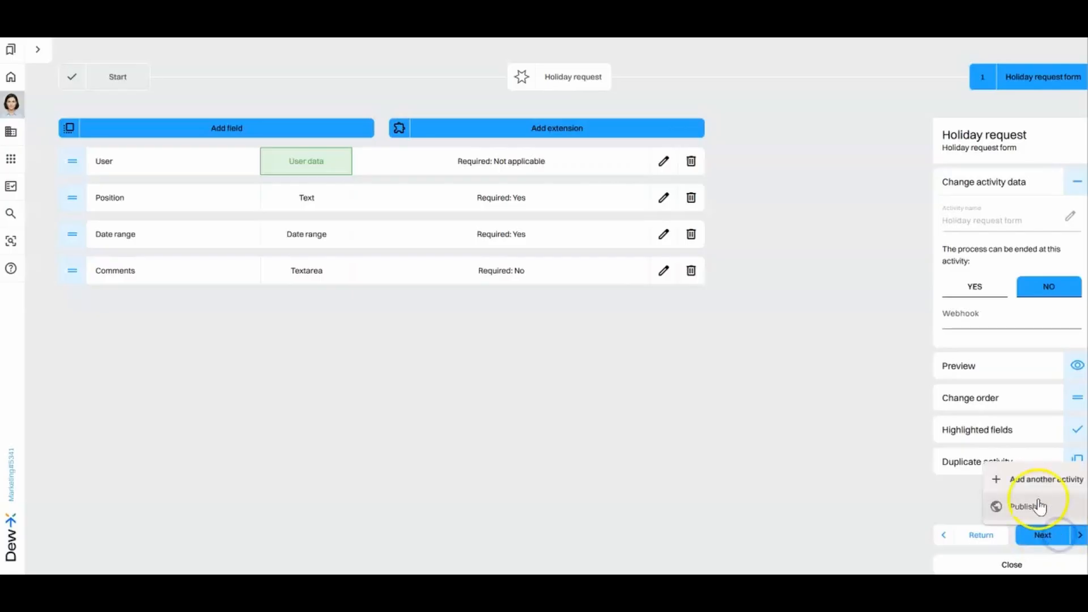
{"action": "left_click", "coordinate": [1048, 482]}
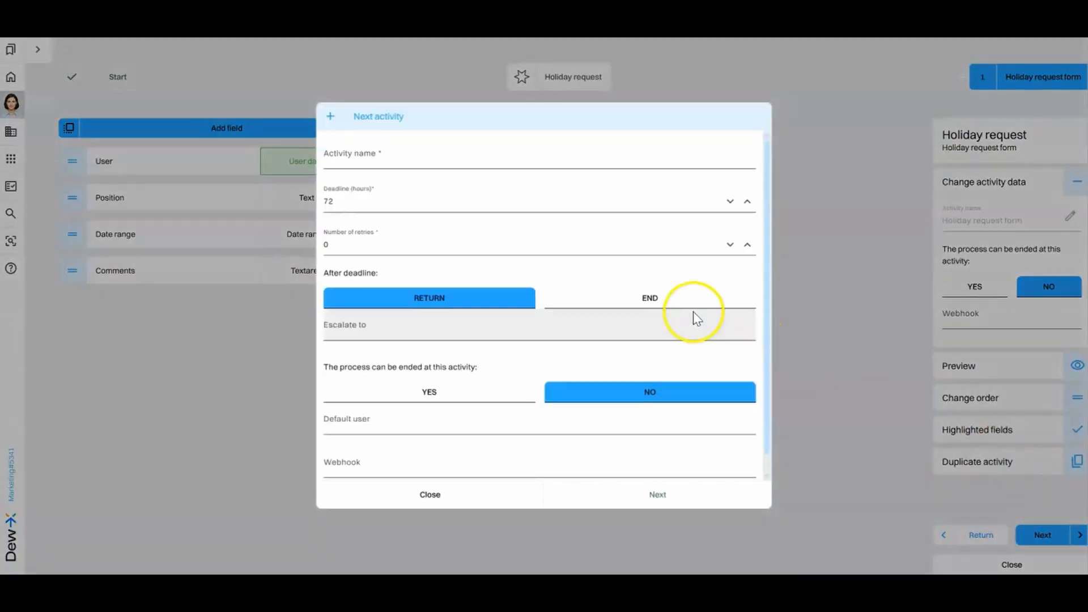
{"action": "left_click", "coordinate": [403, 159]}
{"action": "type", "text": "Acceptance"}
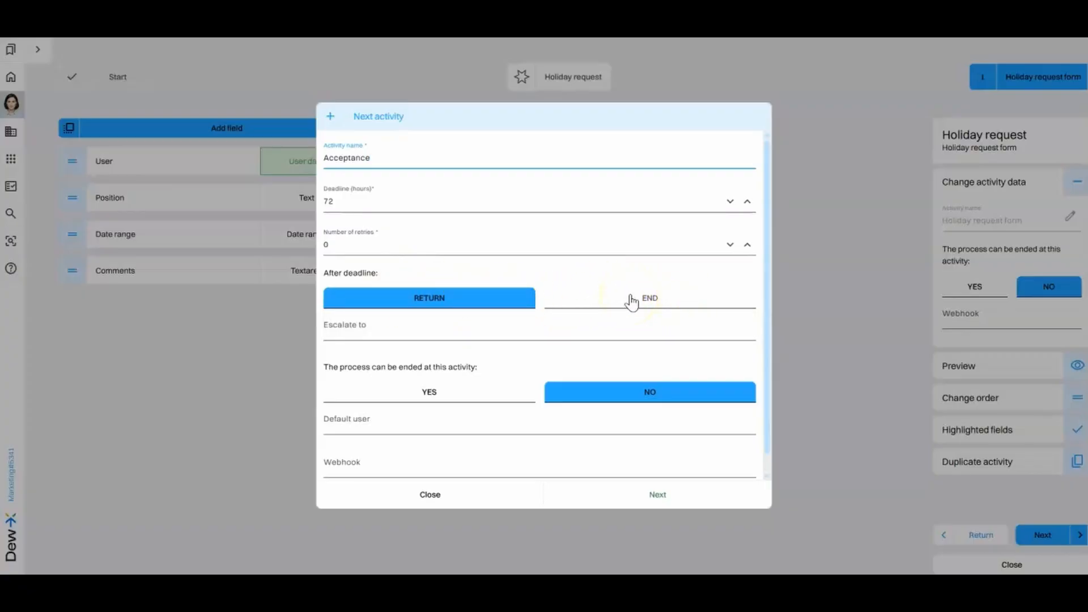
{"action": "left_click", "coordinate": [747, 246]}
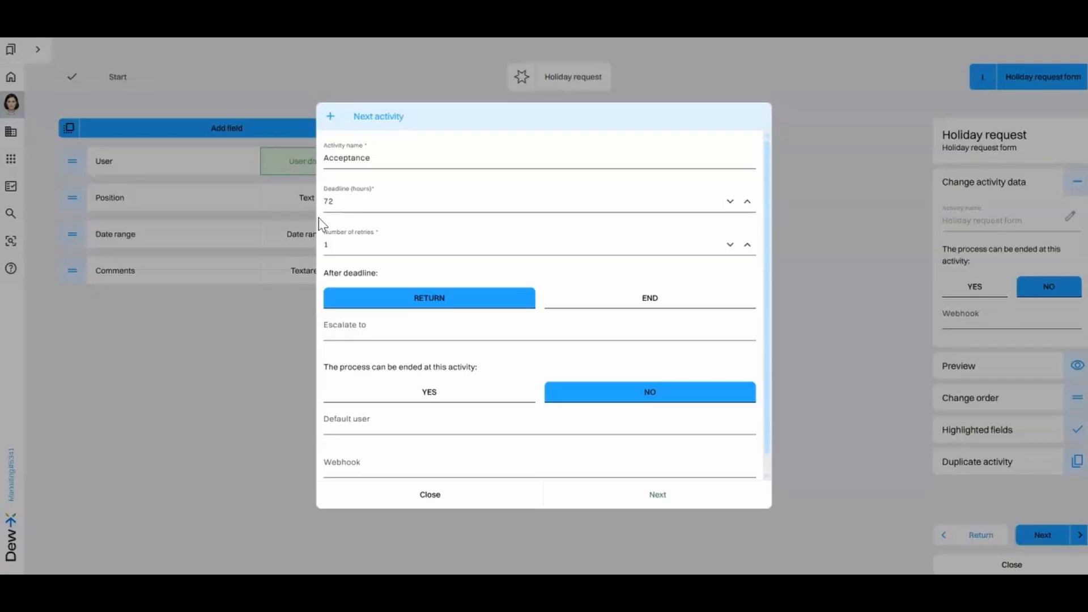
Step: Create the Acceptance activity with escalation to the director, the process allowed to end there, and the first listed user as default user
{"action": "left_click", "coordinate": [376, 328]}
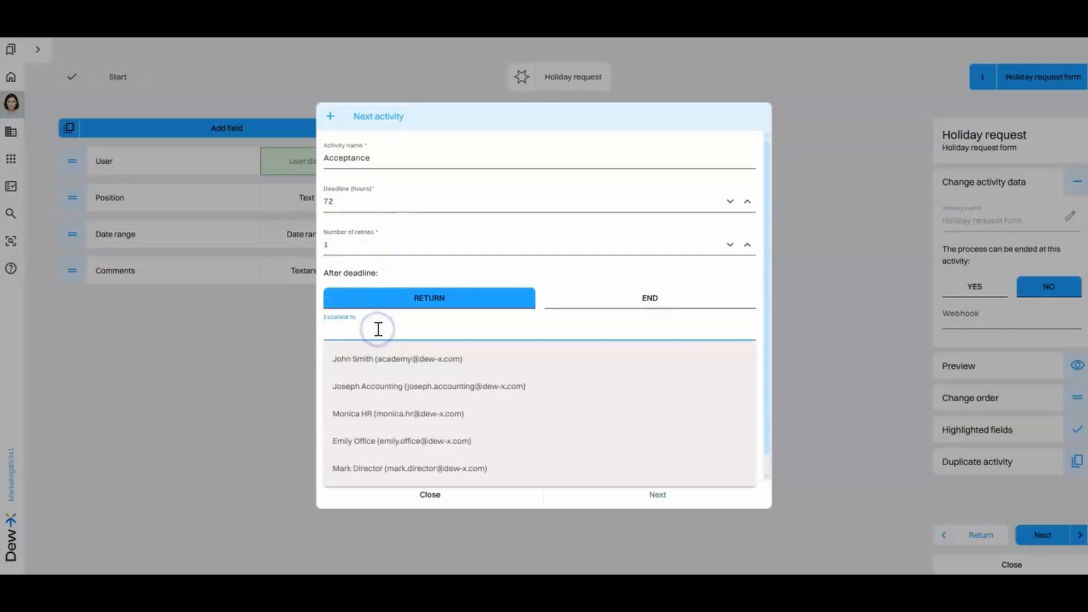
{"action": "left_click", "coordinate": [396, 469]}
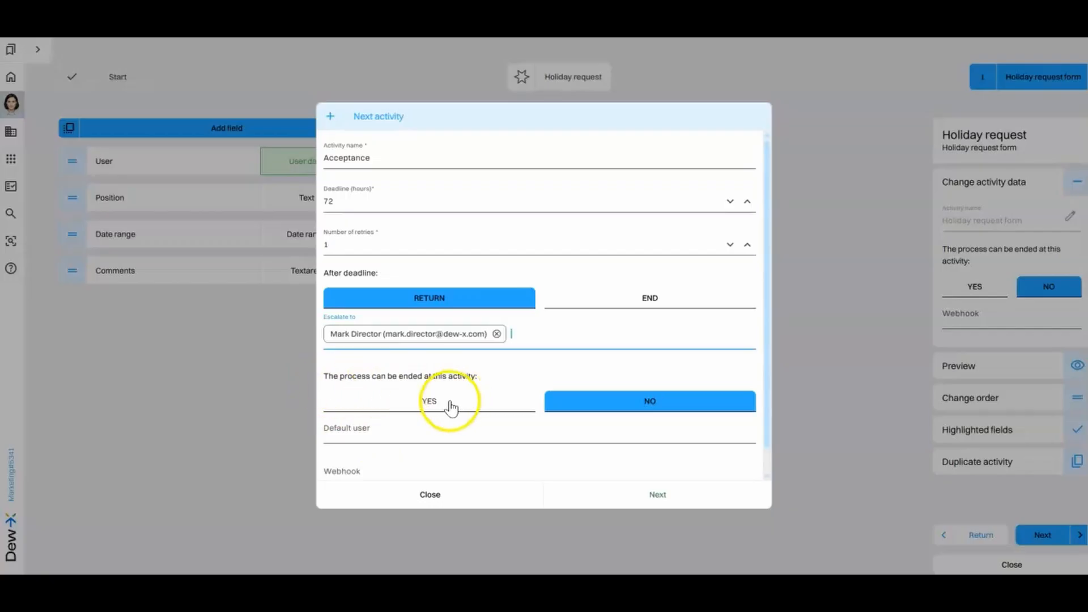
{"action": "left_click", "coordinate": [419, 403]}
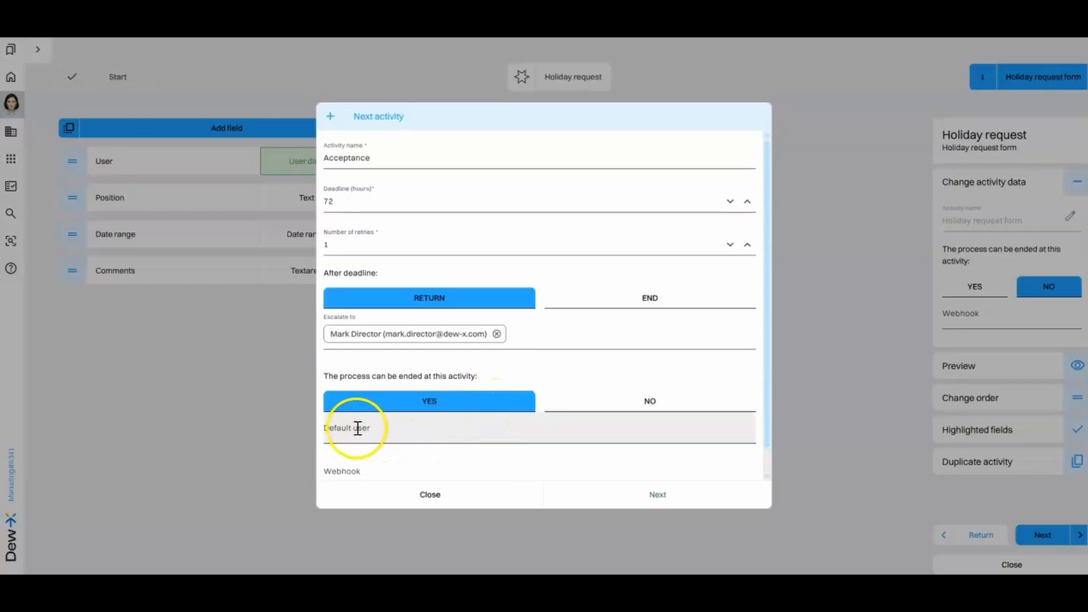
{"action": "left_click", "coordinate": [455, 434]}
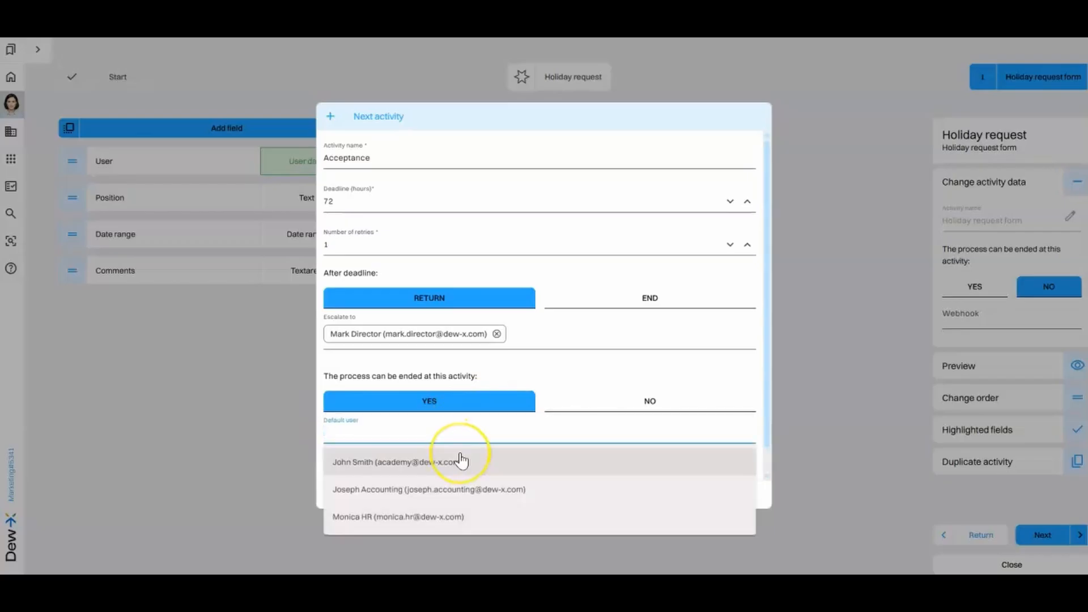
{"action": "left_click", "coordinate": [460, 460]}
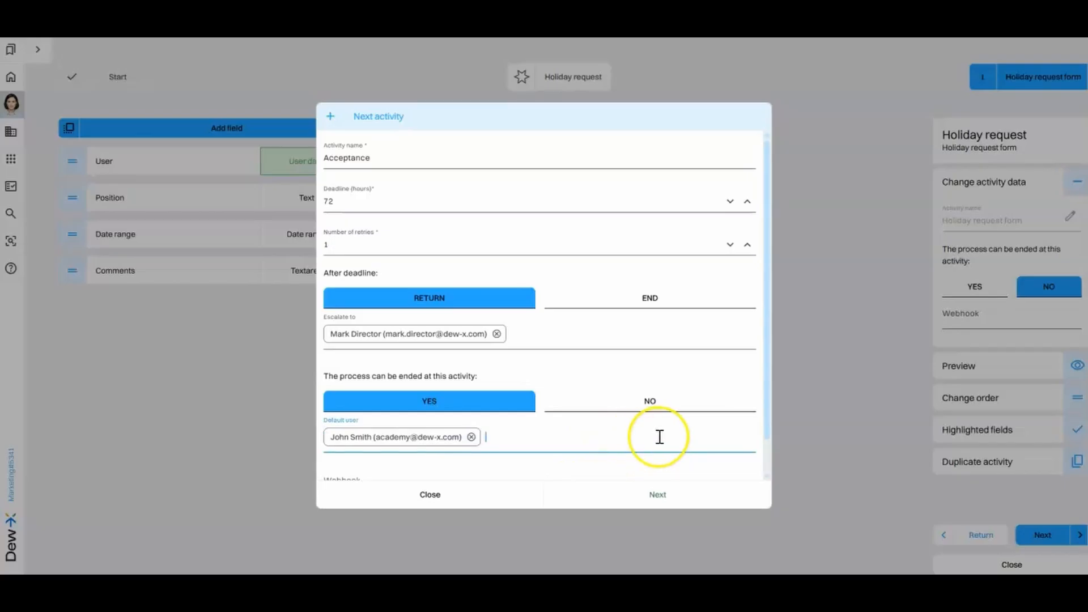
{"action": "scroll", "coordinate": [659, 436], "scroll_direction": "down", "scroll_amount": 1}
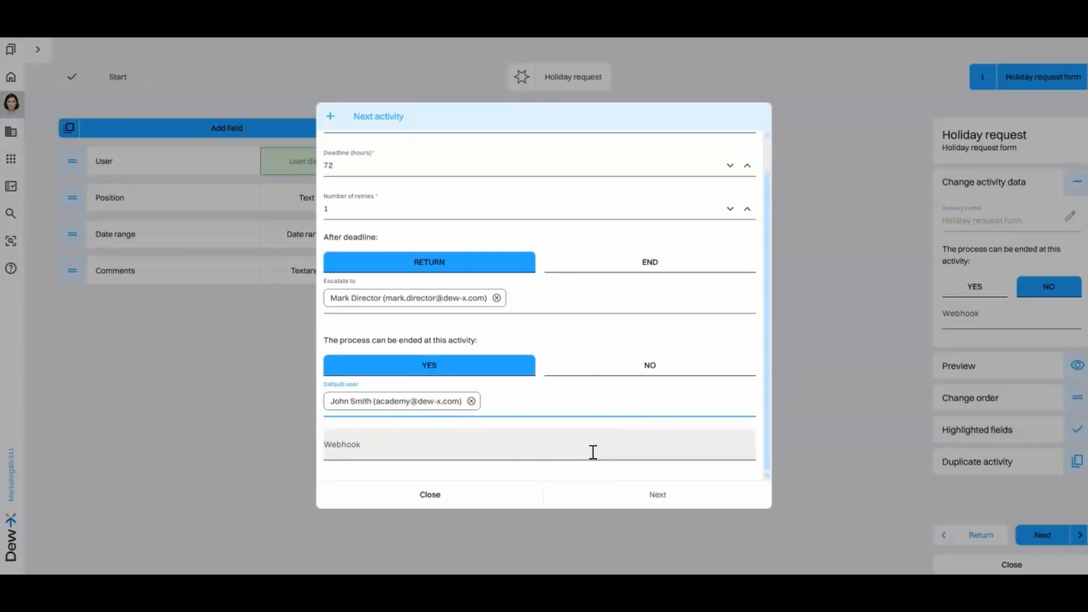
{"action": "left_click", "coordinate": [661, 493]}
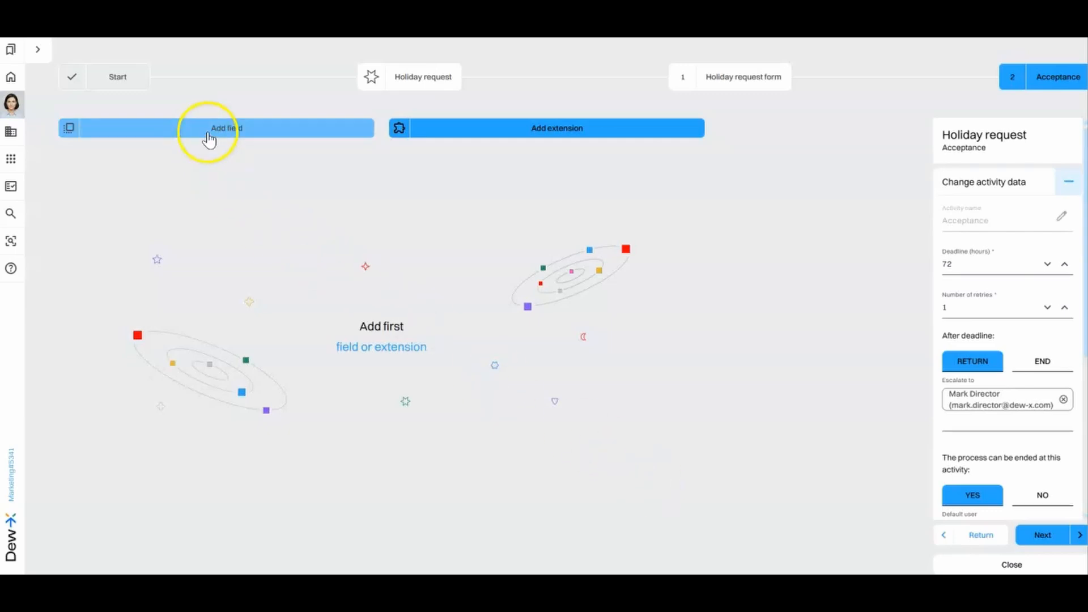
Step: Add a required Yes / No field named Accept the request to the Acceptance activity
{"action": "left_click", "coordinate": [236, 129]}
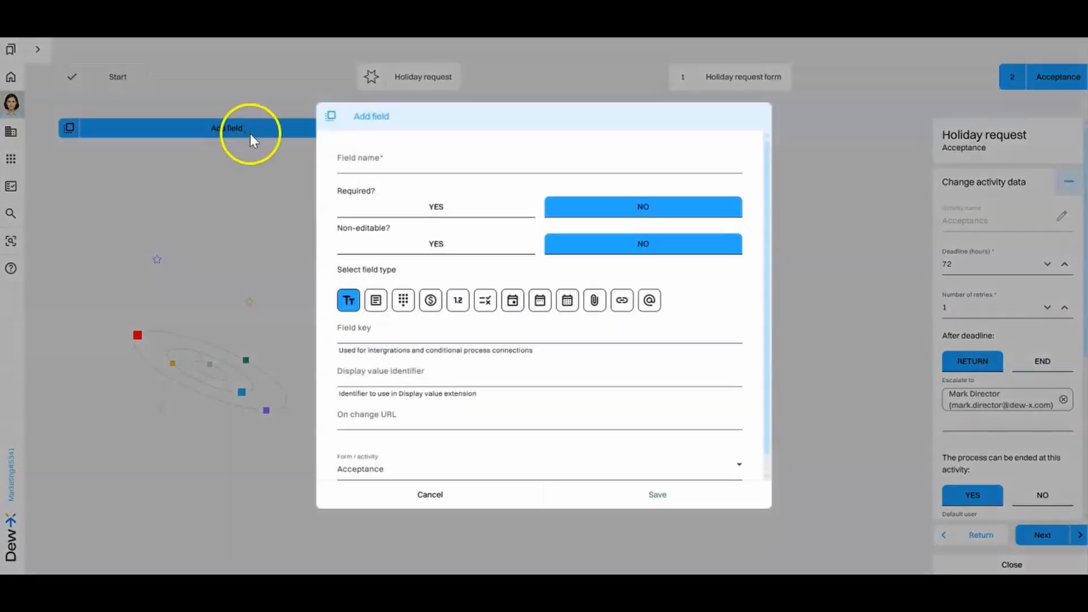
{"action": "left_click", "coordinate": [486, 301]}
{"action": "left_click", "coordinate": [433, 176]}
{"action": "type", "text": "Acc"}
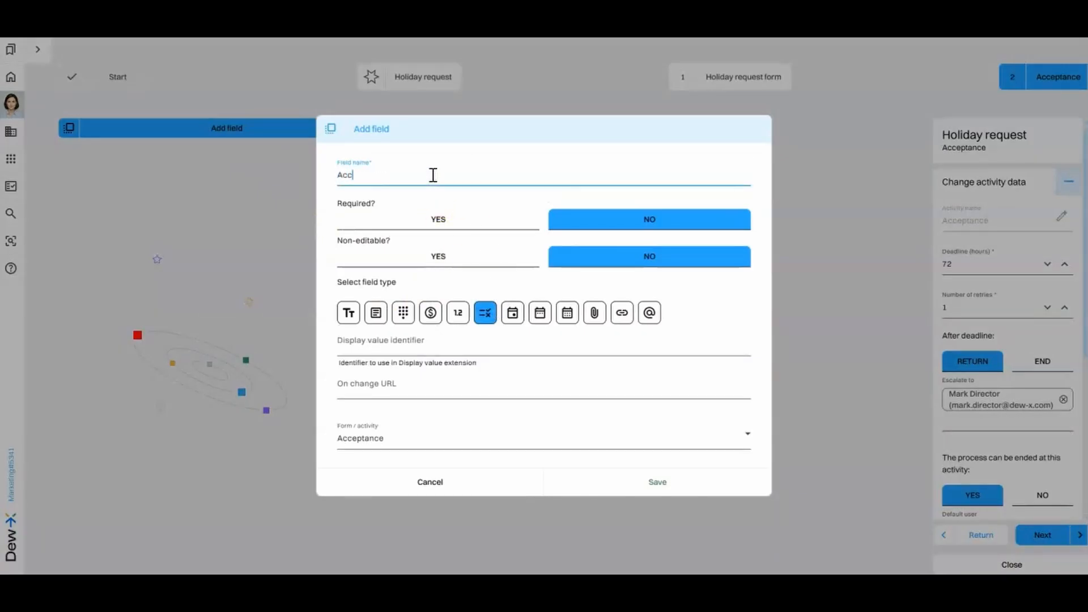
{"action": "type", "text": "ept the request"}
{"action": "left_click", "coordinate": [442, 216]}
{"action": "left_click", "coordinate": [641, 486]}
Step: Add an optional Textarea field named Comments to the Acceptance activity
{"action": "left_click", "coordinate": [220, 134]}
{"action": "left_click", "coordinate": [401, 163]}
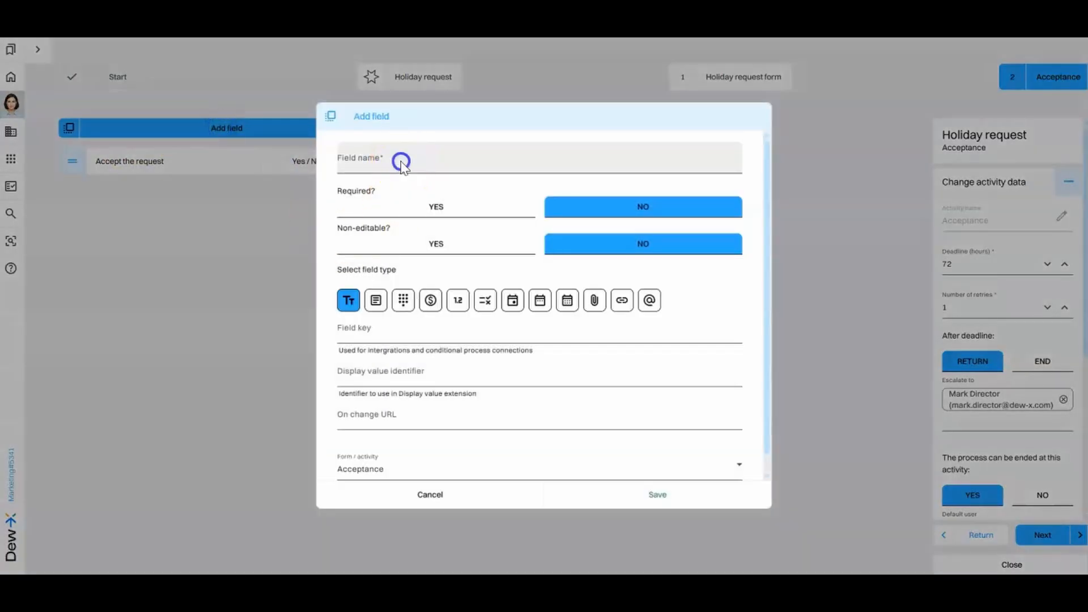
{"action": "type", "text": "Comment"}
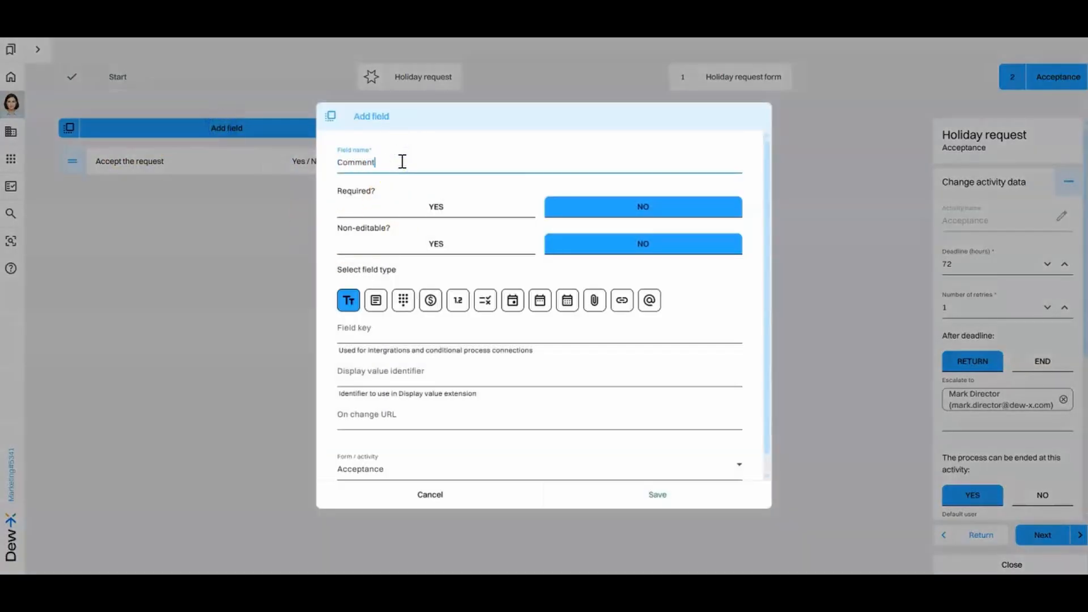
{"action": "type", "text": "s"}
{"action": "left_click", "coordinate": [376, 303]}
{"action": "left_click", "coordinate": [660, 497]}
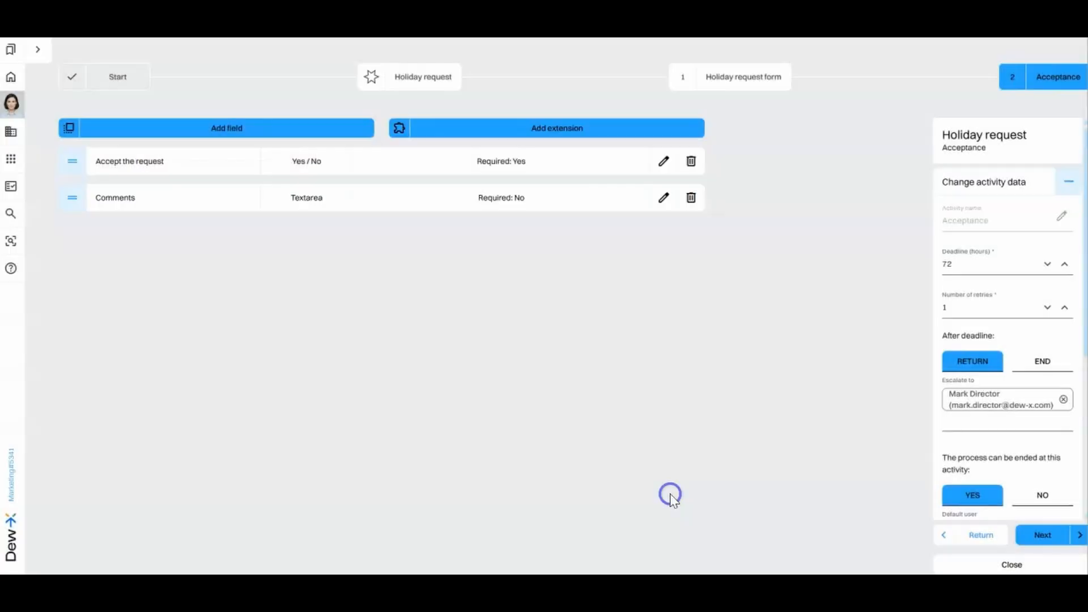
Step: Create another activity named Registration in HR, where the process can be ended, with the HR user as default user
{"action": "left_click", "coordinate": [1052, 535]}
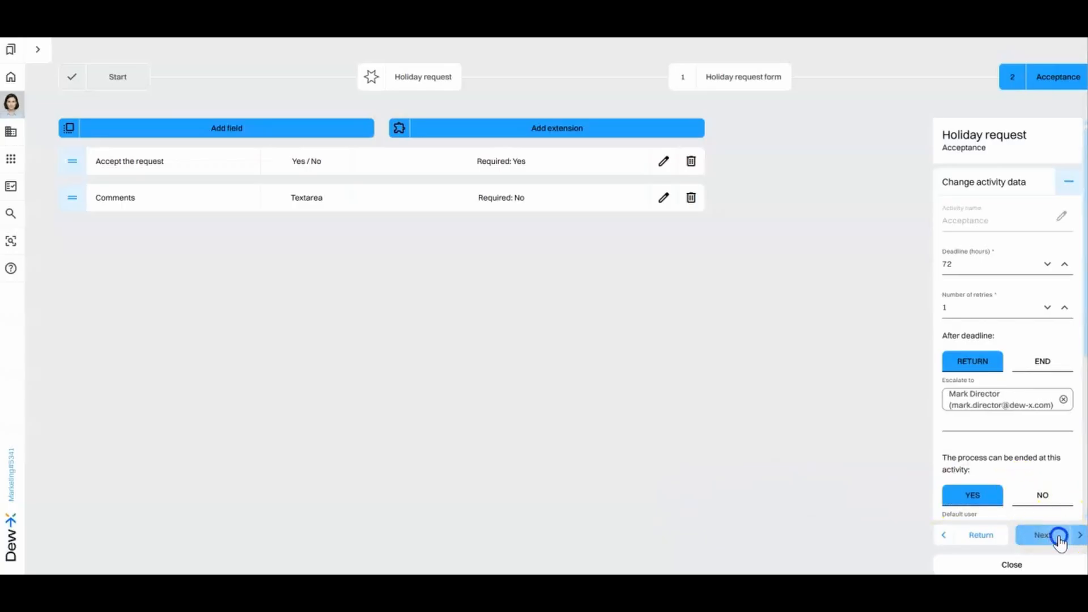
{"action": "left_click", "coordinate": [1047, 478]}
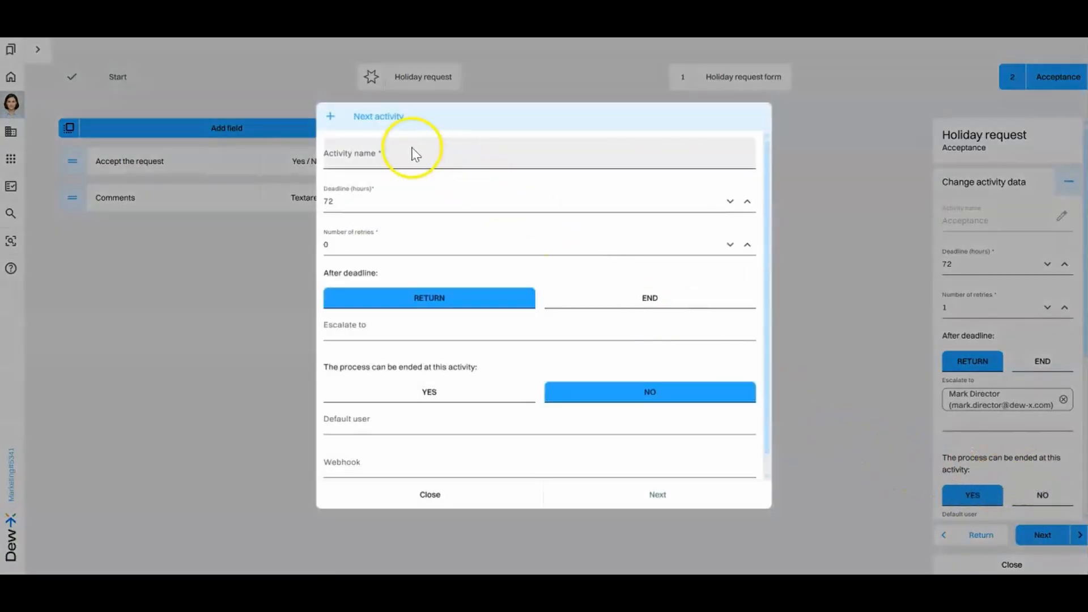
{"action": "left_click", "coordinate": [384, 161]}
{"action": "type", "text": "Regis"}
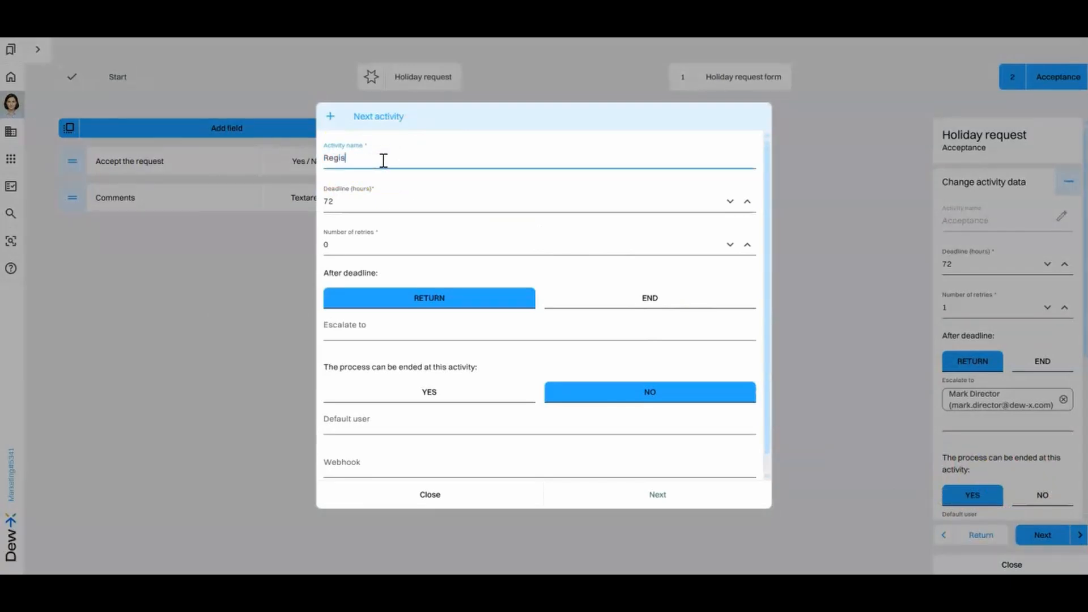
{"action": "type", "text": "tration (n HR"}
{"action": "left_click", "coordinate": [430, 393]}
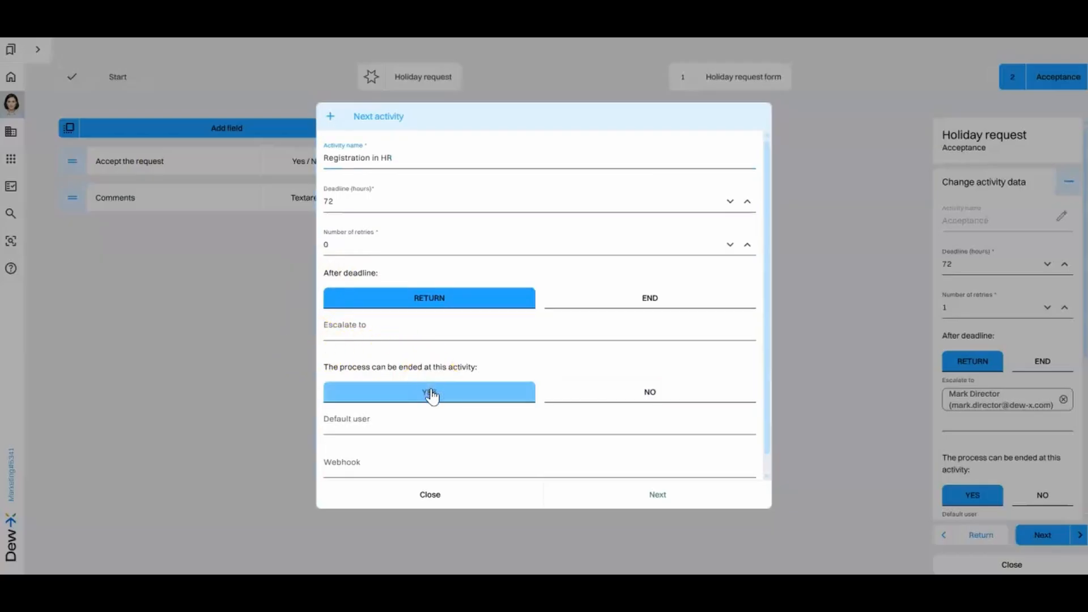
{"action": "left_click", "coordinate": [380, 426]}
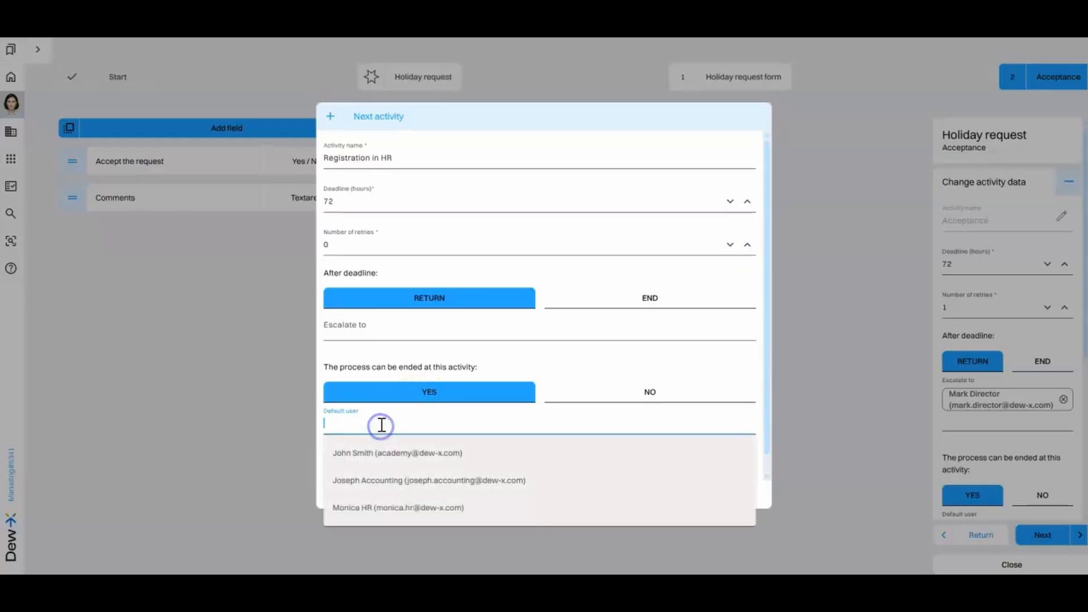
{"action": "left_click", "coordinate": [408, 507]}
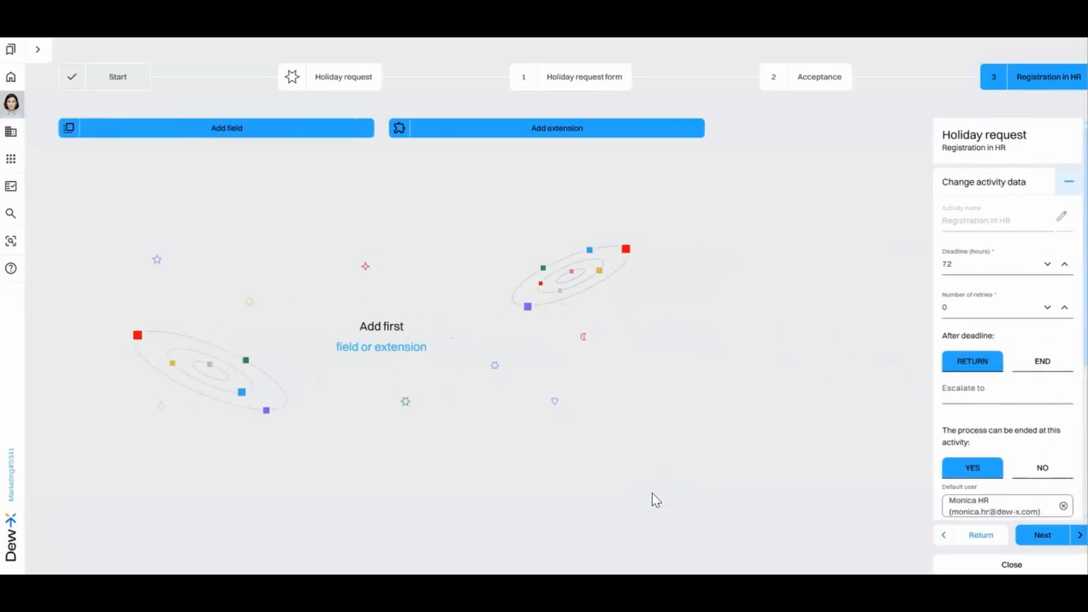
Step: Add a required Yes / No field named Confirm request registration to the Registration in HR activity
{"action": "left_click", "coordinate": [217, 122]}
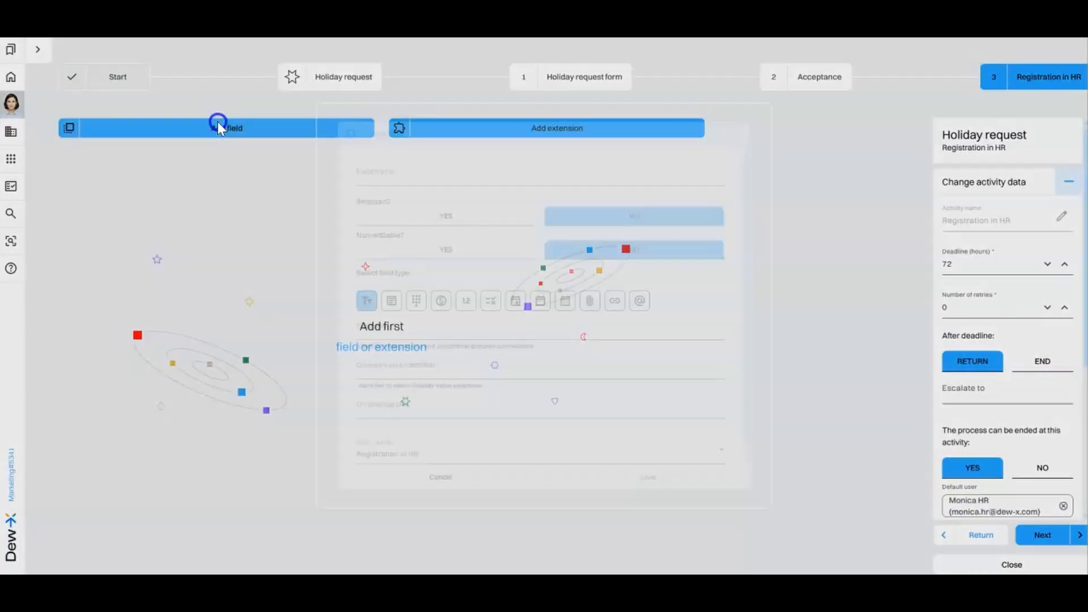
{"action": "left_click", "coordinate": [485, 301]}
{"action": "left_click", "coordinate": [427, 172]}
{"action": "type", "text": "Confirm request re"}
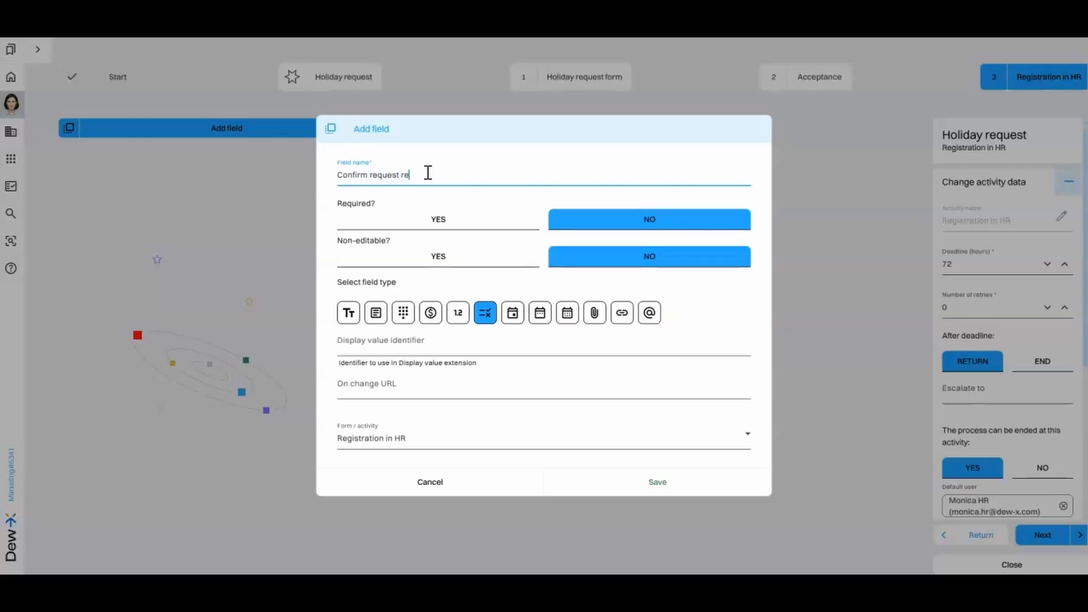
{"action": "type", "text": "gistration"}
{"action": "left_click", "coordinate": [434, 222]}
{"action": "left_click", "coordinate": [677, 481]}
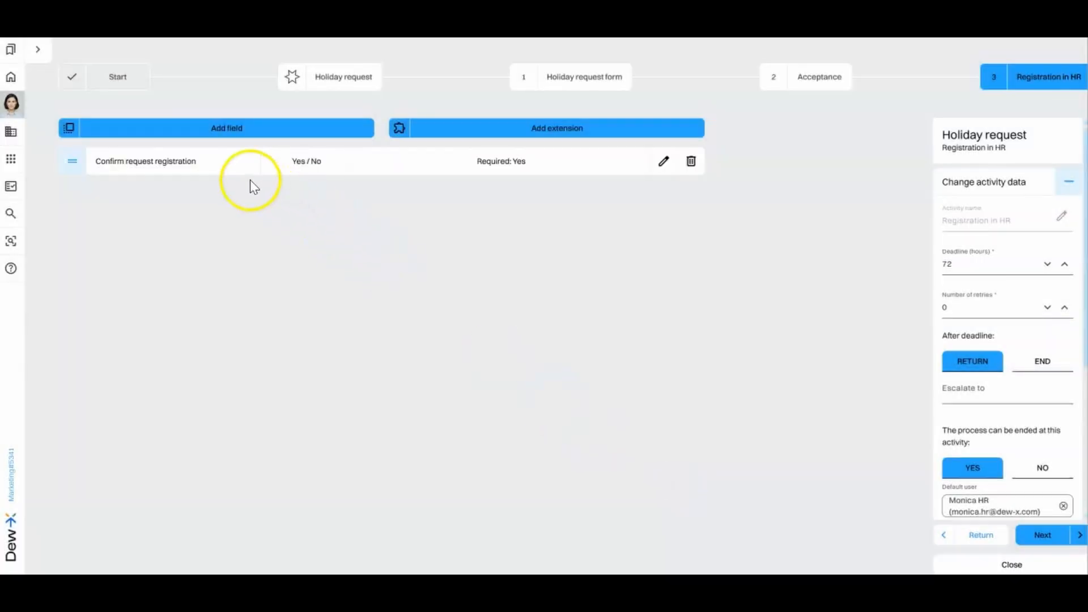
Step: Add a required Number field named Number of working days during the holiday to the Registration in HR activity
{"action": "left_click", "coordinate": [237, 136]}
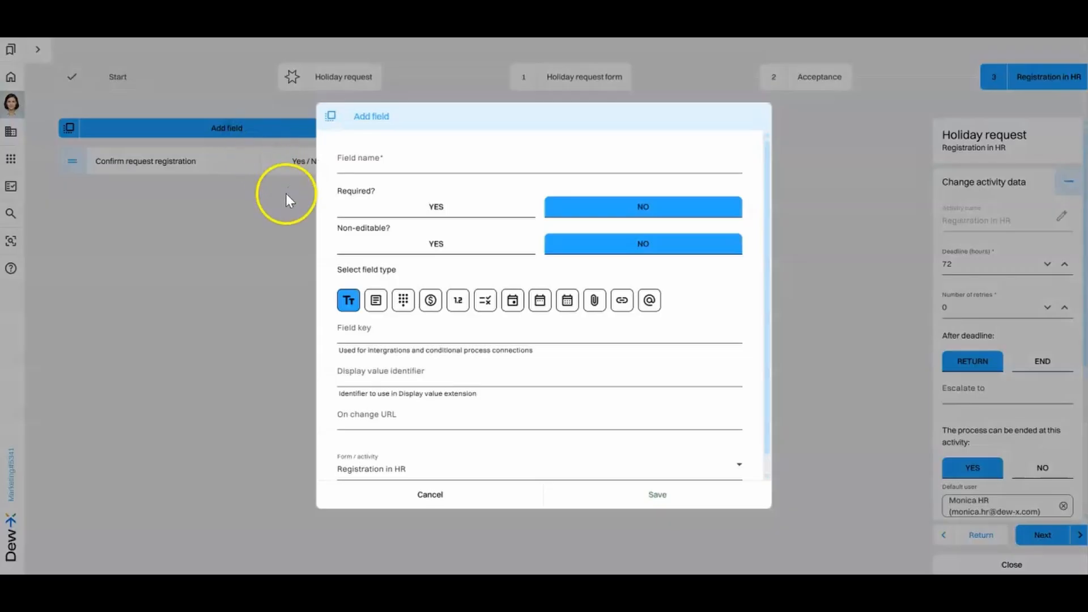
{"action": "left_click", "coordinate": [406, 305]}
{"action": "left_click", "coordinate": [394, 162]}
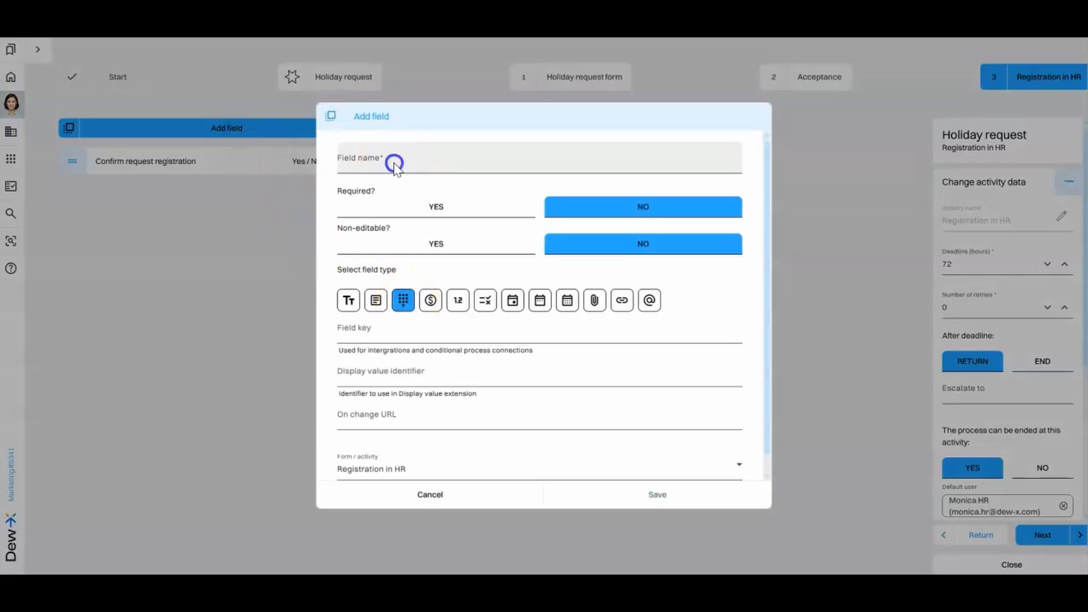
{"action": "type", "text": "Number of working d"}
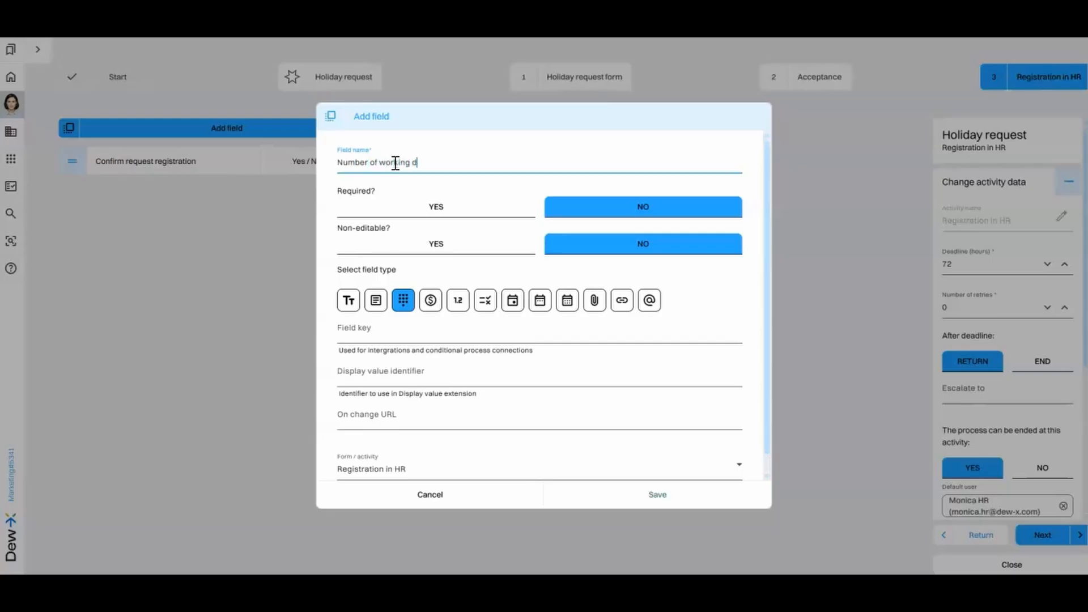
{"action": "type", "text": "ays during the holiday"}
{"action": "left_click", "coordinate": [437, 206]}
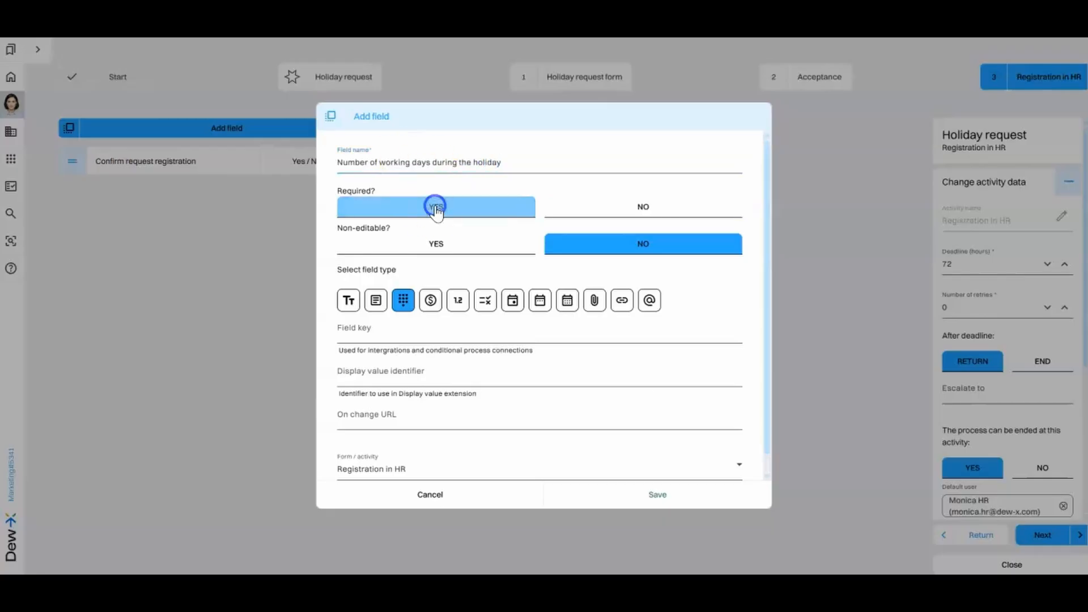
{"action": "left_click", "coordinate": [680, 501]}
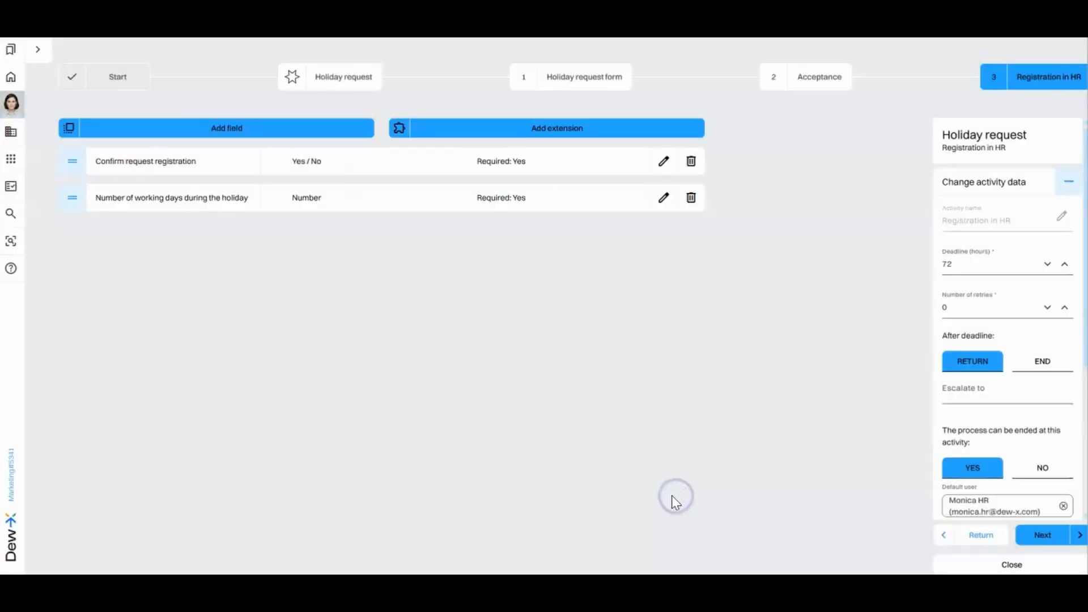
Step: Add an optional Textarea field named Comments to the Registration in HR activity
{"action": "left_click", "coordinate": [192, 130]}
{"action": "left_click", "coordinate": [385, 164]}
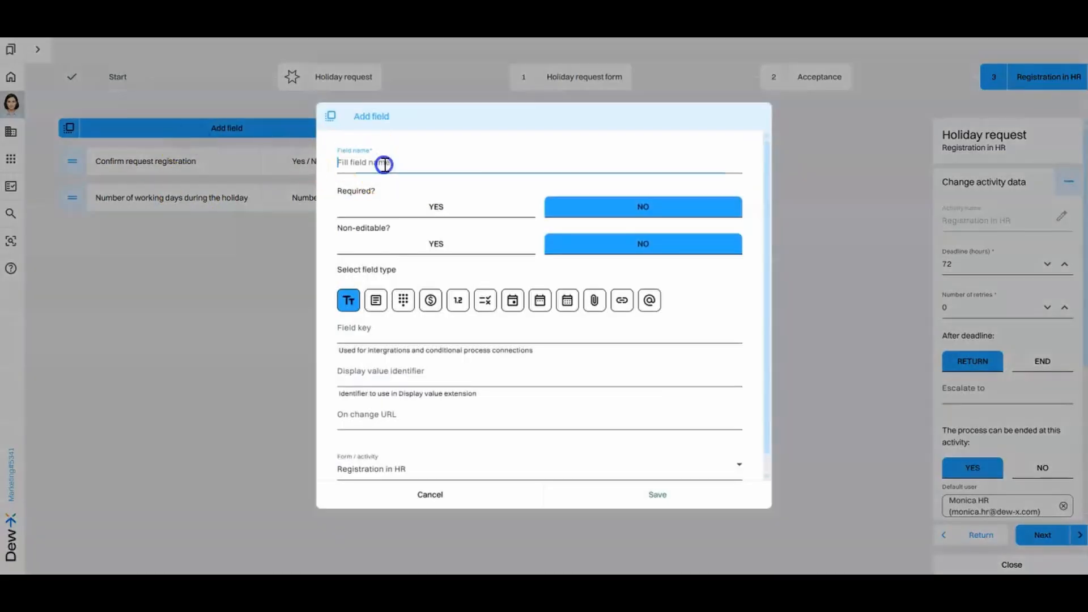
{"action": "type", "text": "Comm"}
{"action": "left_click", "coordinate": [376, 300]}
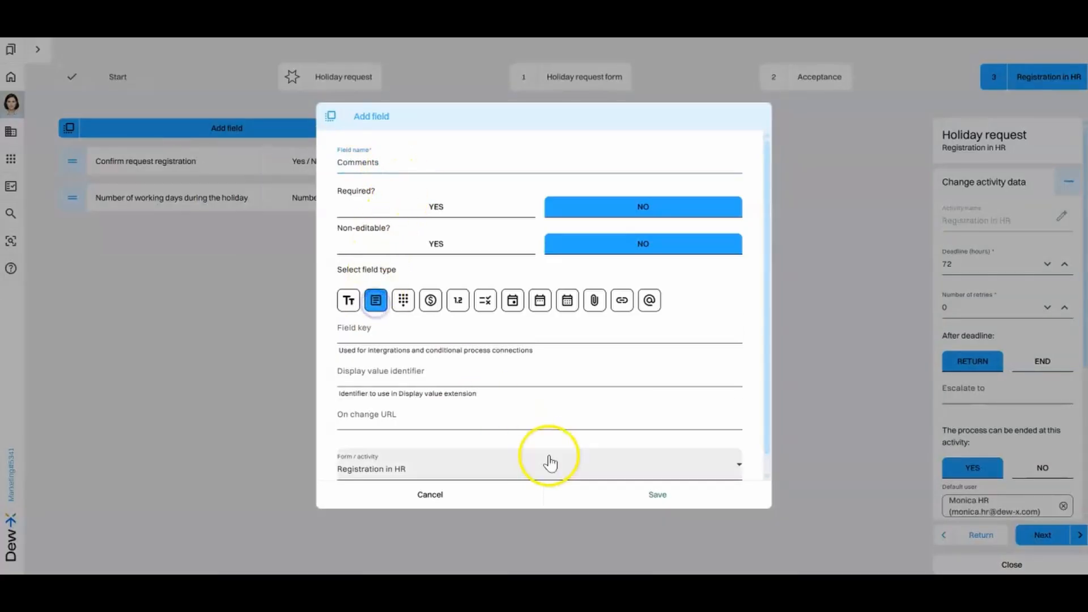
{"action": "left_click", "coordinate": [634, 495]}
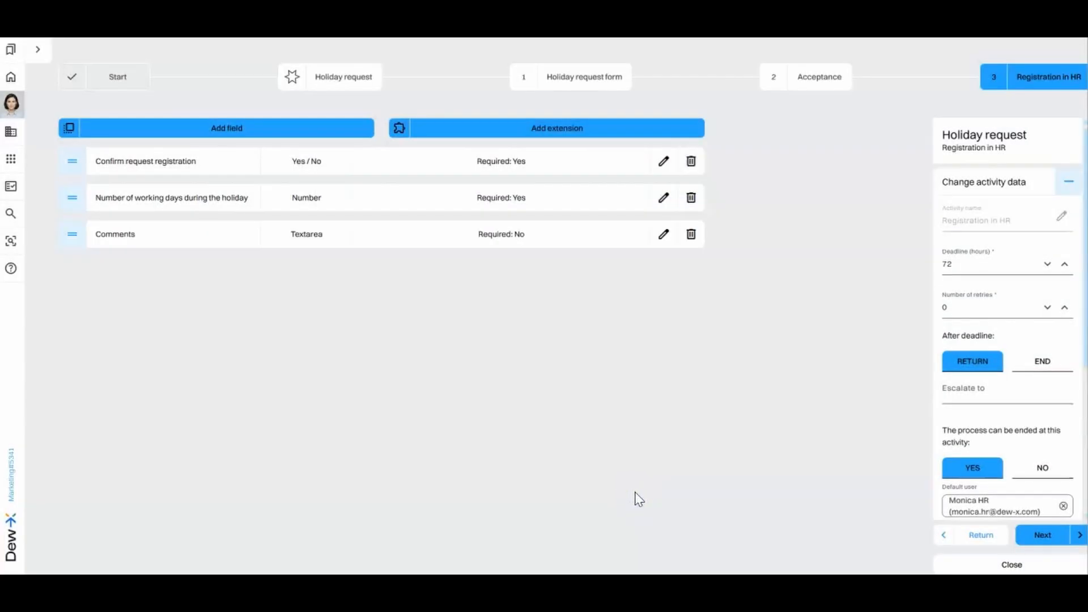
Step: Publish the process with User, Position and Date range as its highlighted fields, and expand the list of processes
{"action": "left_click", "coordinate": [1047, 535]}
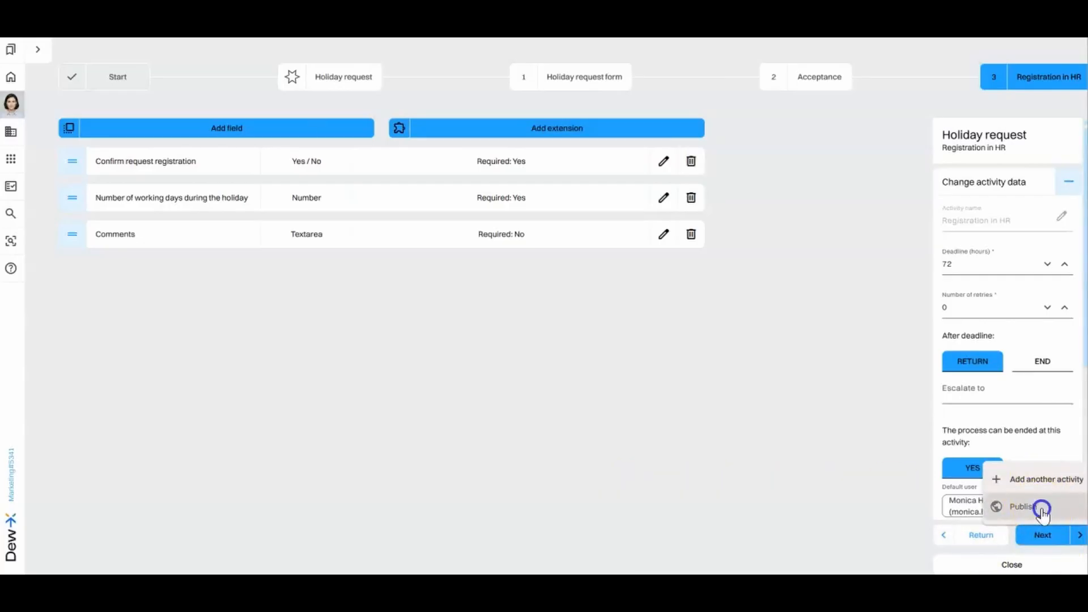
{"action": "left_click", "coordinate": [1038, 506]}
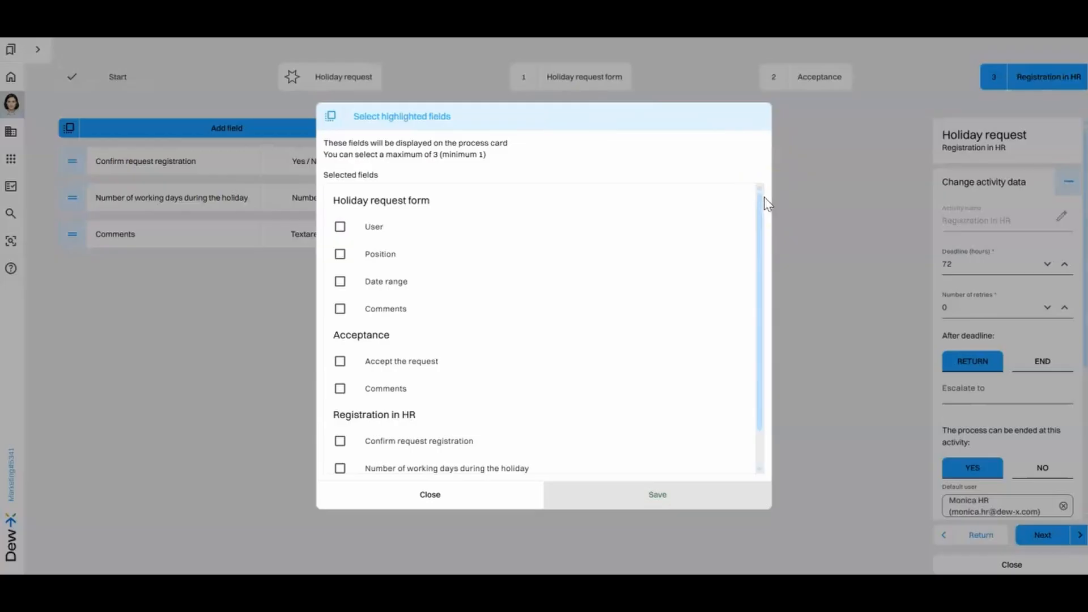
{"action": "left_click", "coordinate": [342, 228]}
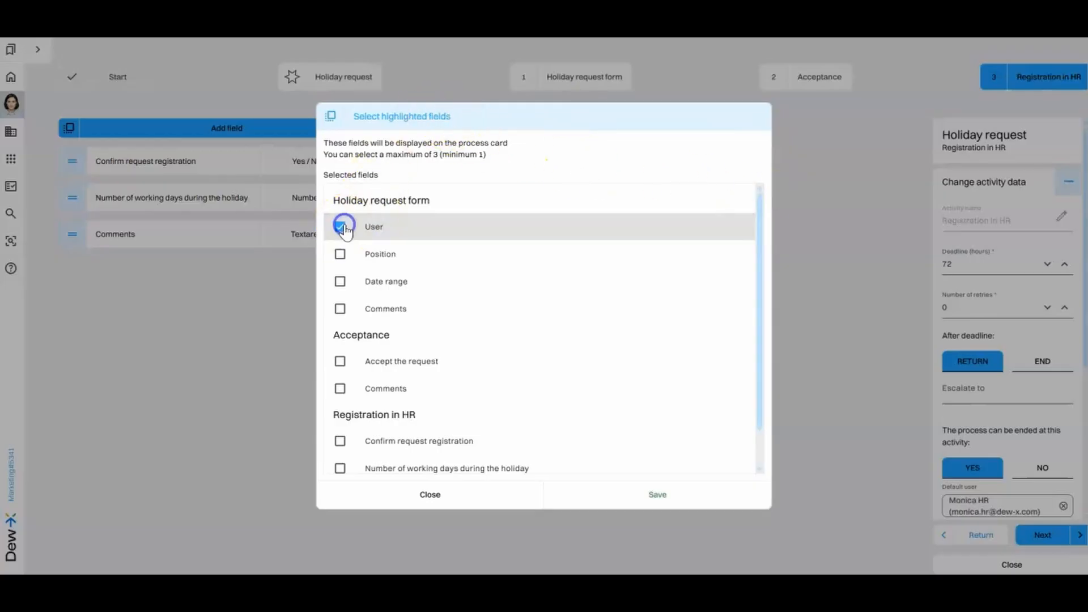
{"action": "left_click", "coordinate": [340, 255]}
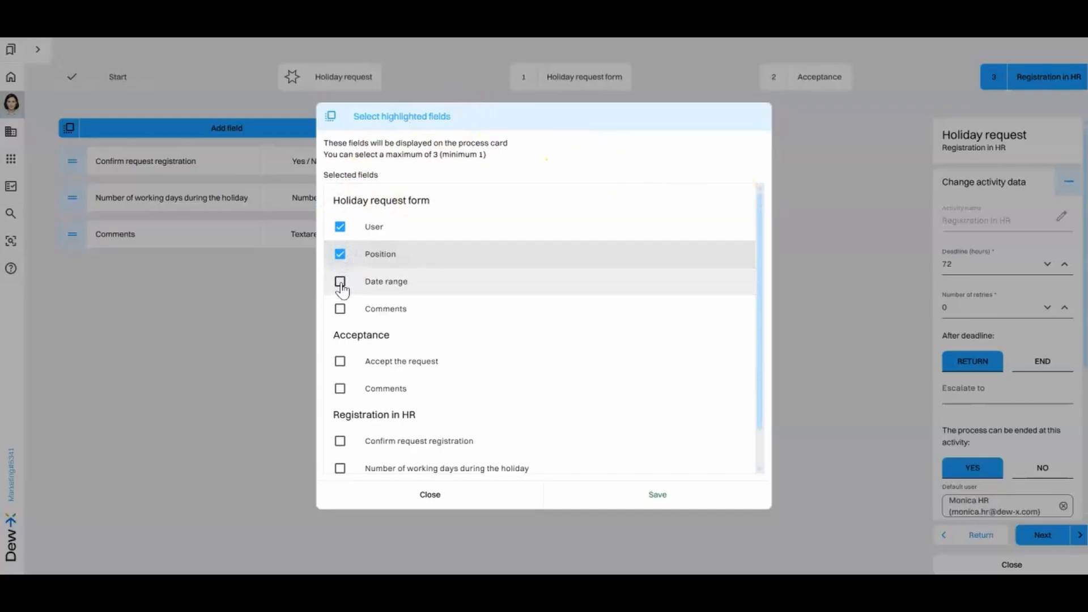
{"action": "left_click", "coordinate": [340, 282]}
{"action": "left_click", "coordinate": [623, 489]}
{"action": "left_click", "coordinate": [650, 334]}
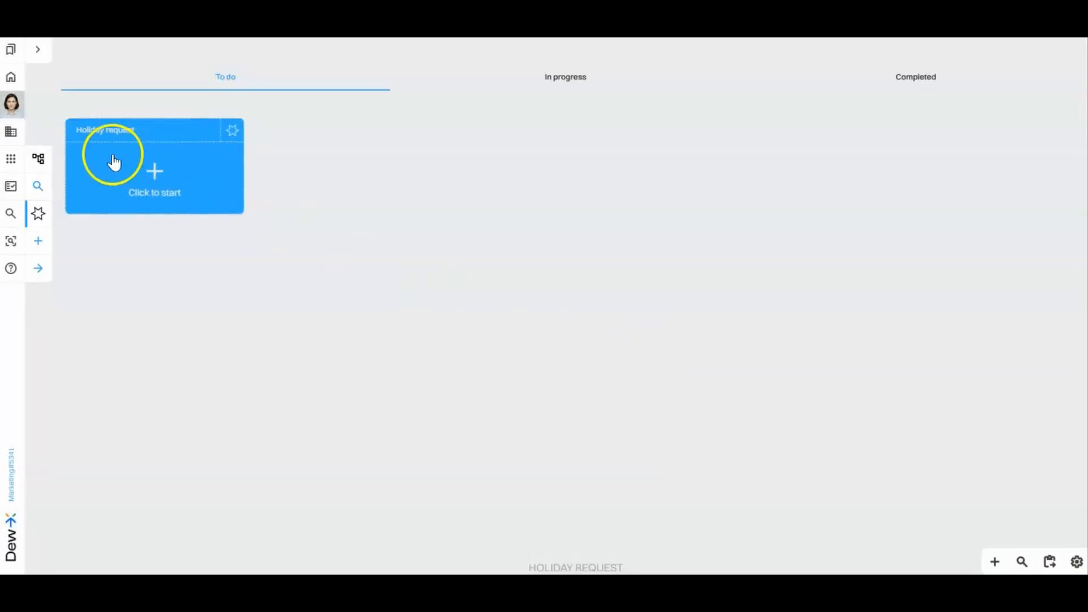
{"action": "left_click", "coordinate": [41, 161]}
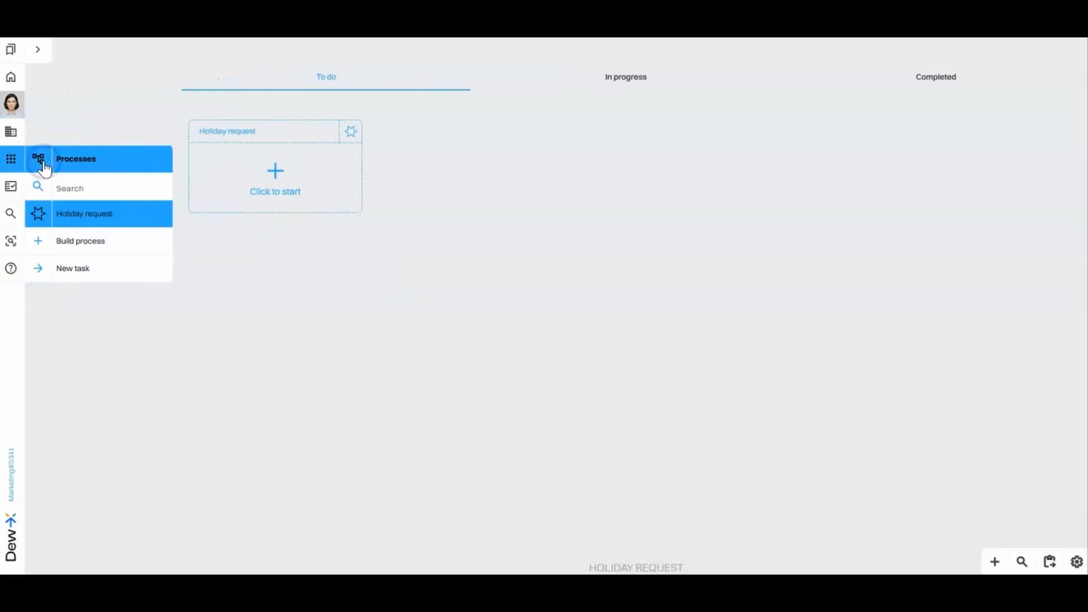